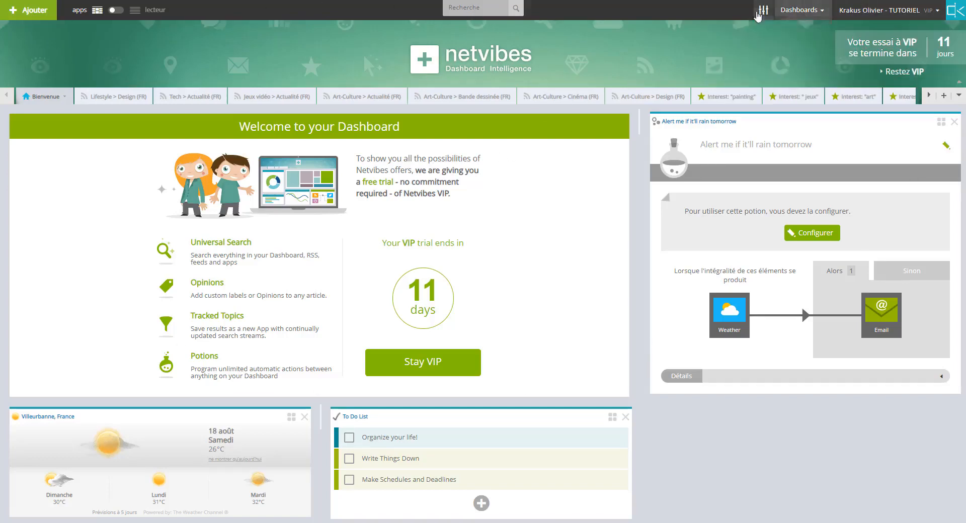
Open the dashboard's general options and set the article width to a maximum relative width of 50%.
mouse_move(864, 18)
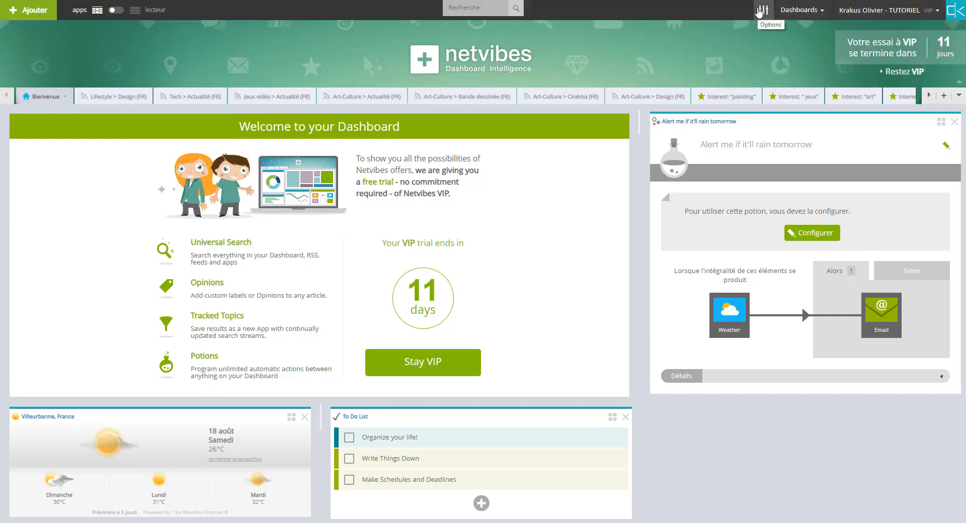
click(761, 10)
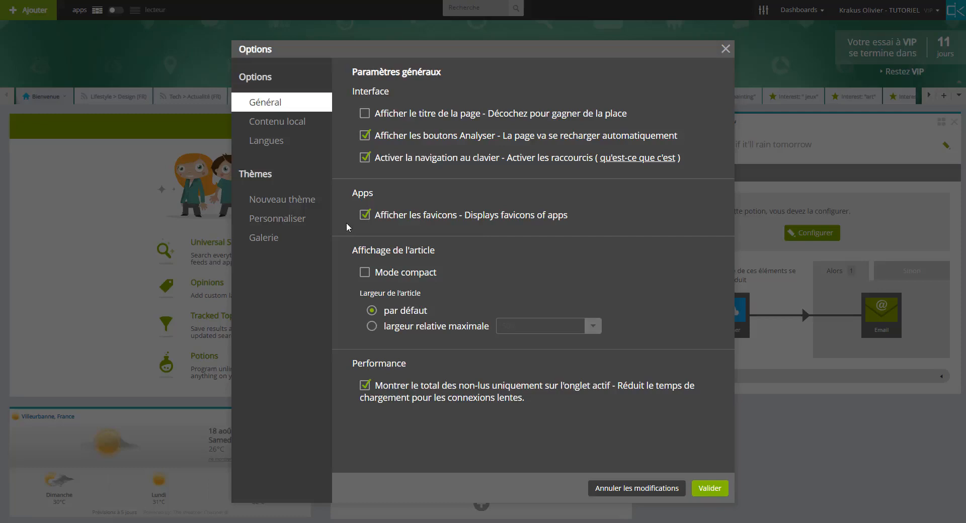
click(365, 272)
click(452, 326)
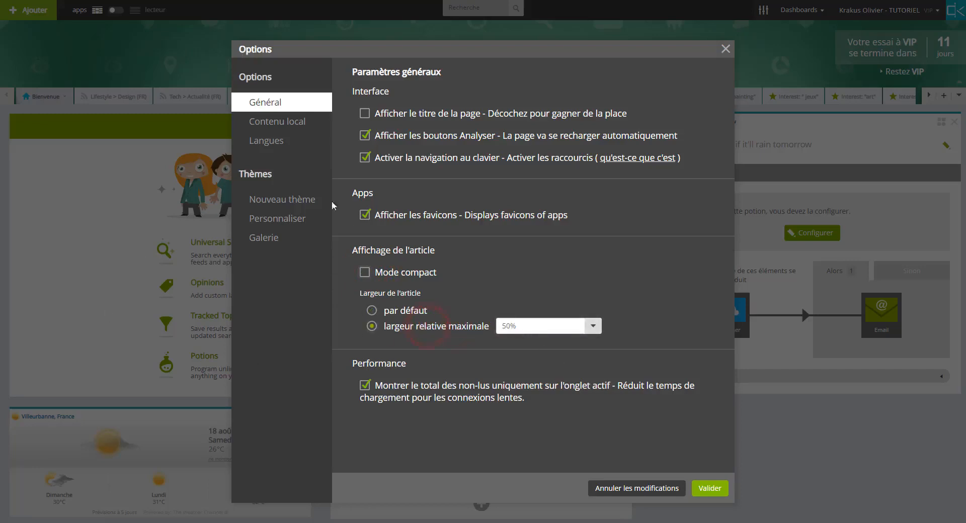
Switch the local content country to Luxembourg and back to France, and look through the available interface languages.
click(291, 119)
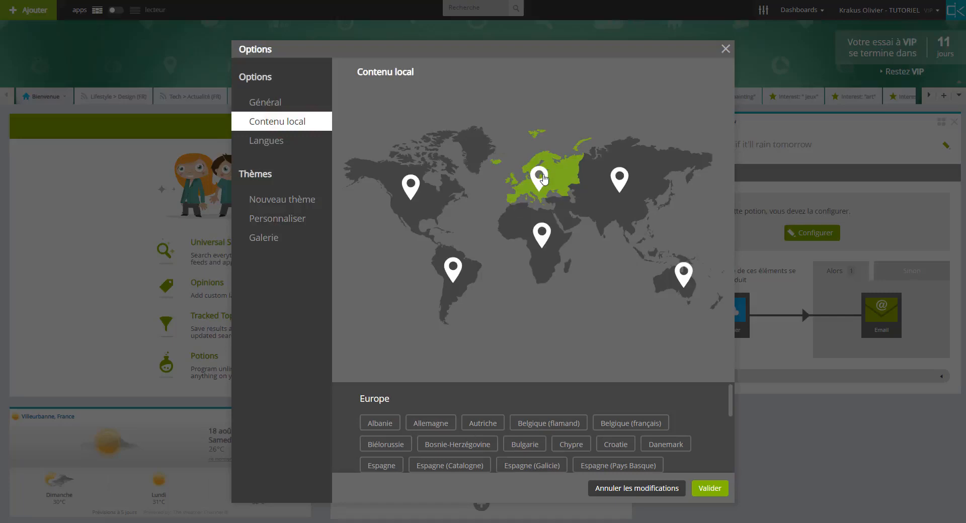
scroll(602, 433, down, 4)
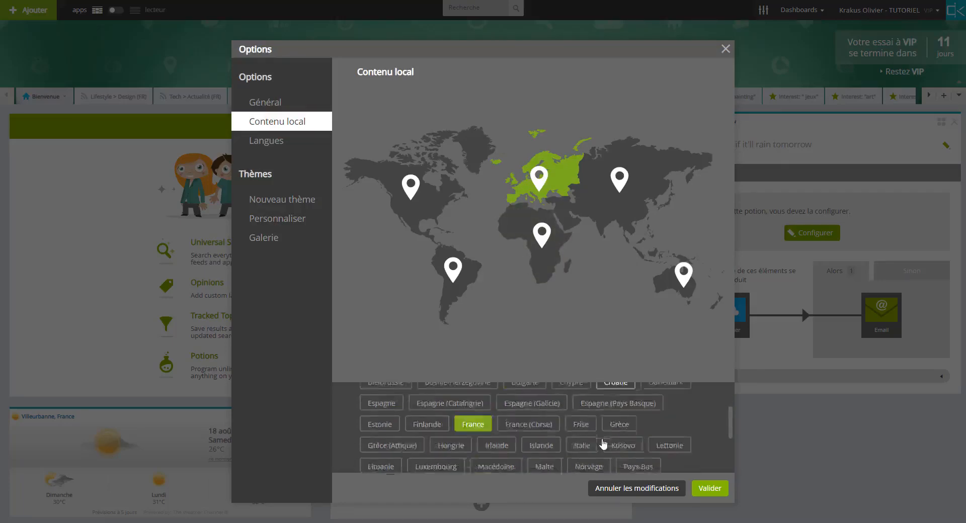
scroll(602, 438, up, 3)
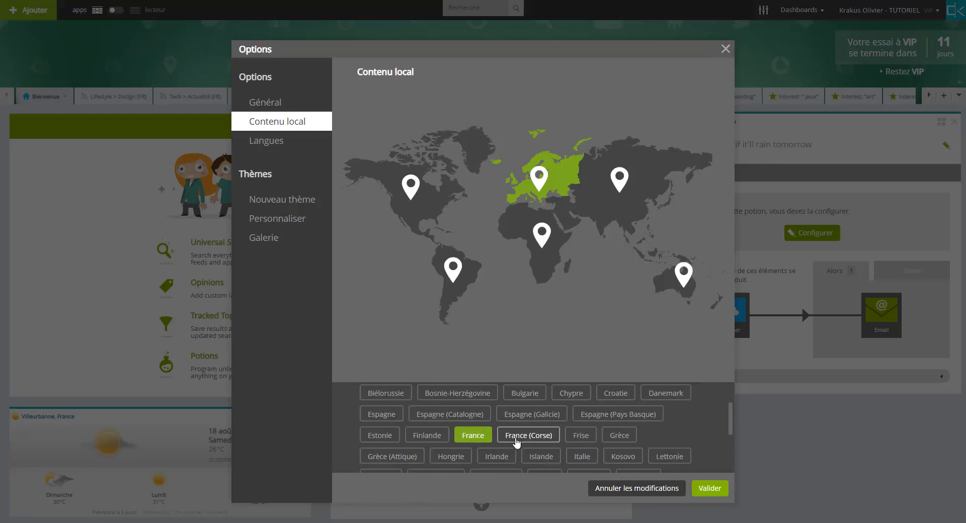
scroll(466, 422, up, 1)
scroll(466, 421, down, 5)
scroll(466, 422, up, 1)
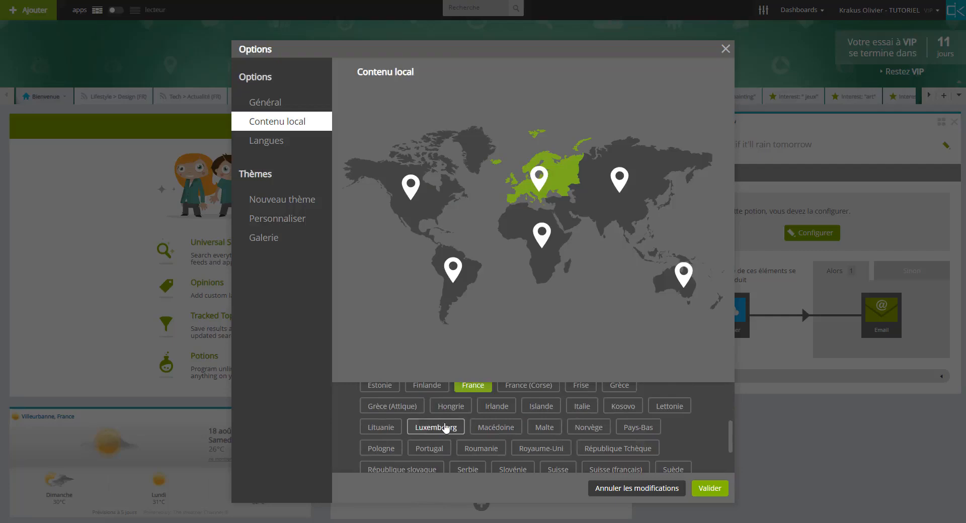
click(443, 427)
click(472, 386)
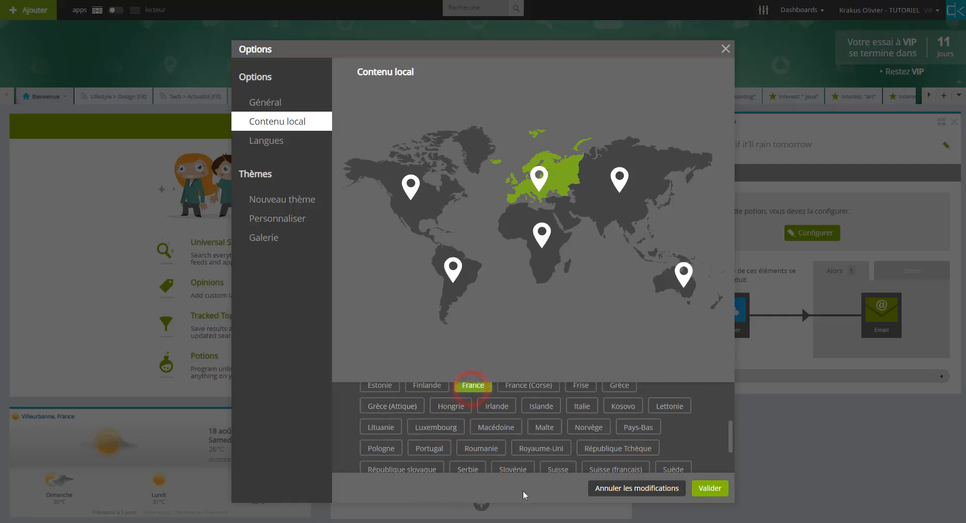
click(254, 138)
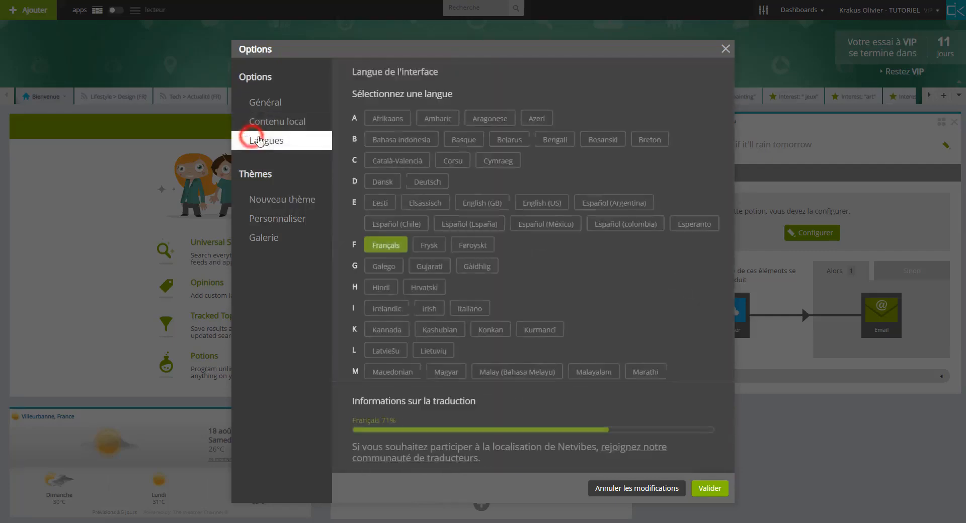
scroll(452, 287, down, 5)
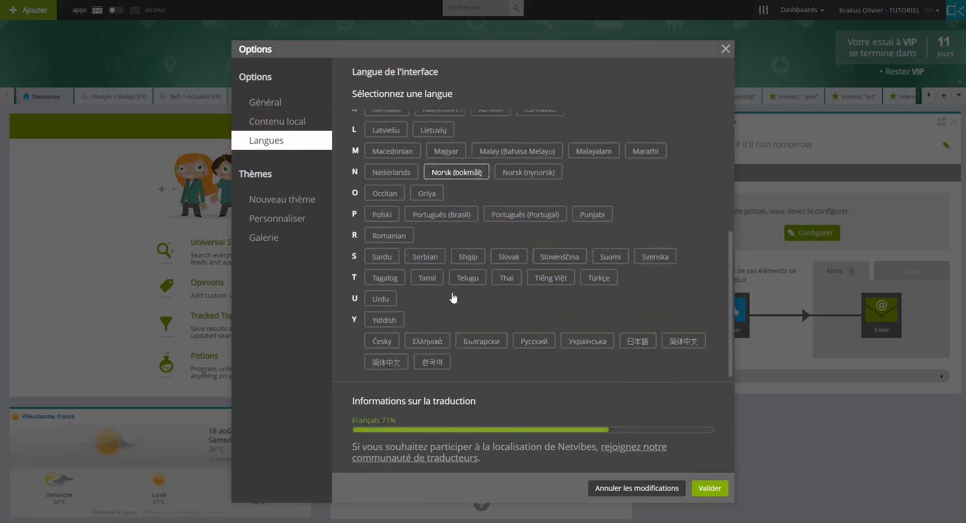
Start a new theme, find header images with the keyword chiot, and choose the picture of three puppies side by side.
click(296, 204)
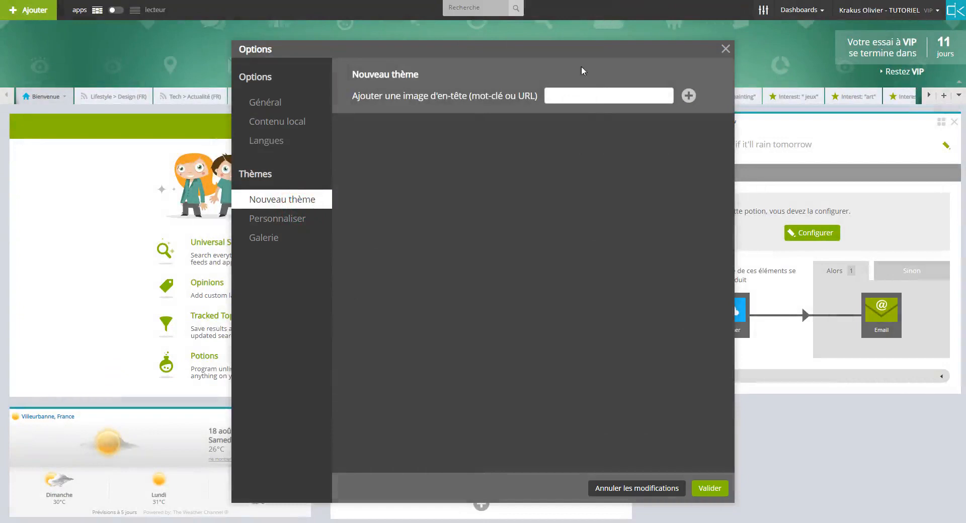
click(595, 99)
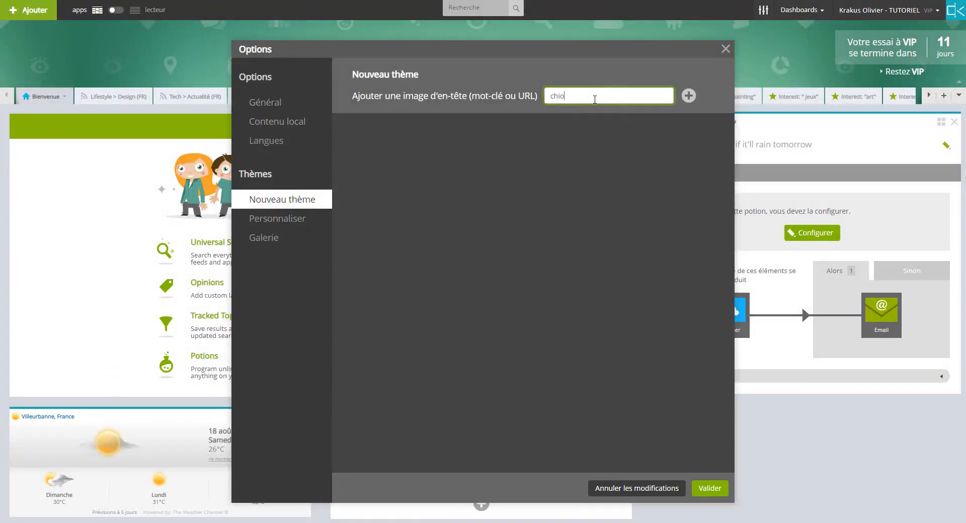
click(689, 95)
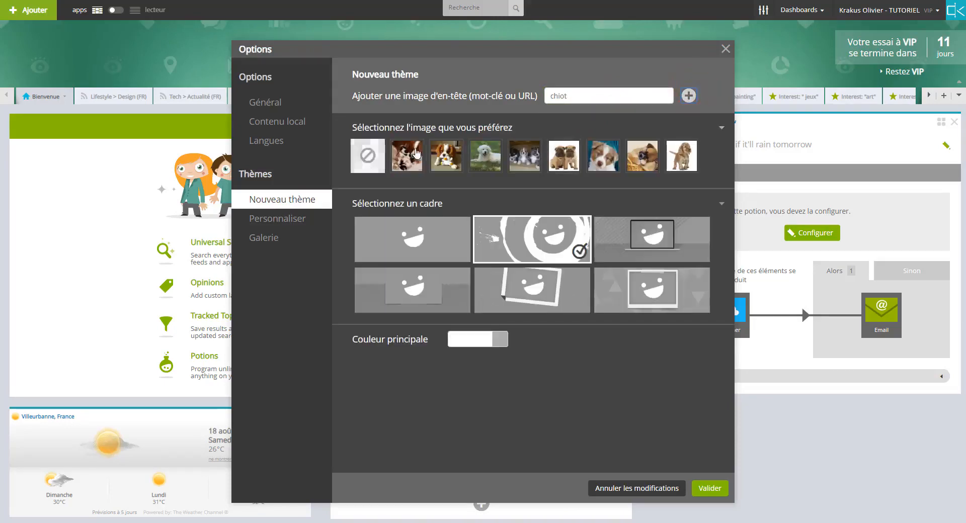
click(443, 155)
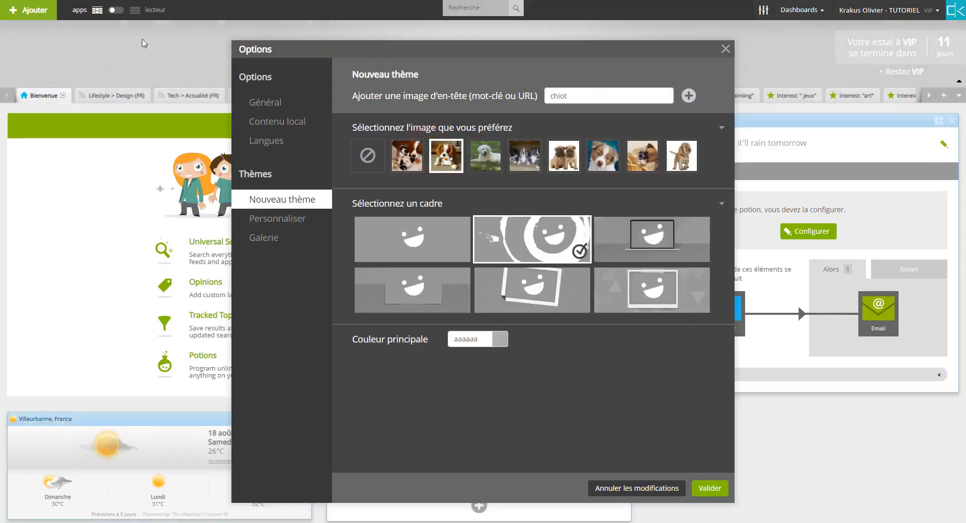
click(528, 157)
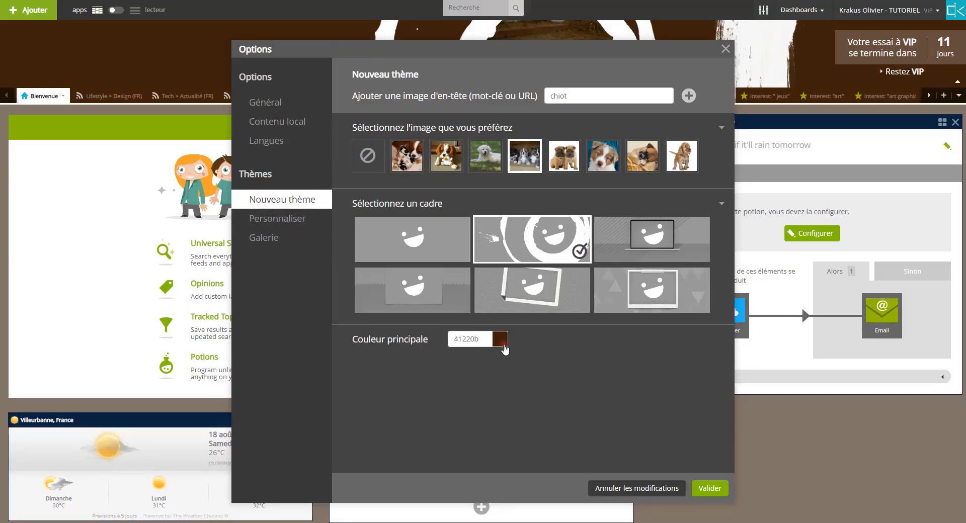
Set the new theme's main colour to the orange-brown 99511b.
click(504, 343)
drag(421, 405, 461, 406)
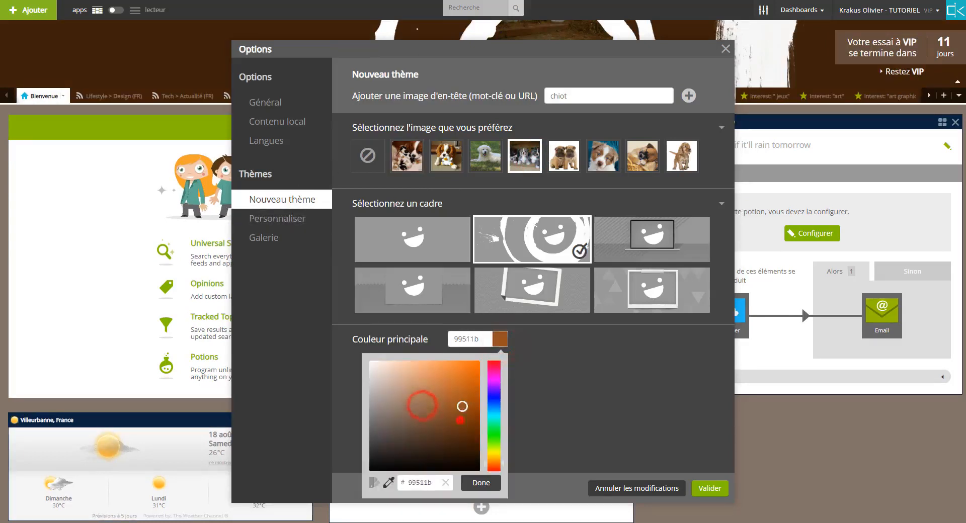
click(590, 431)
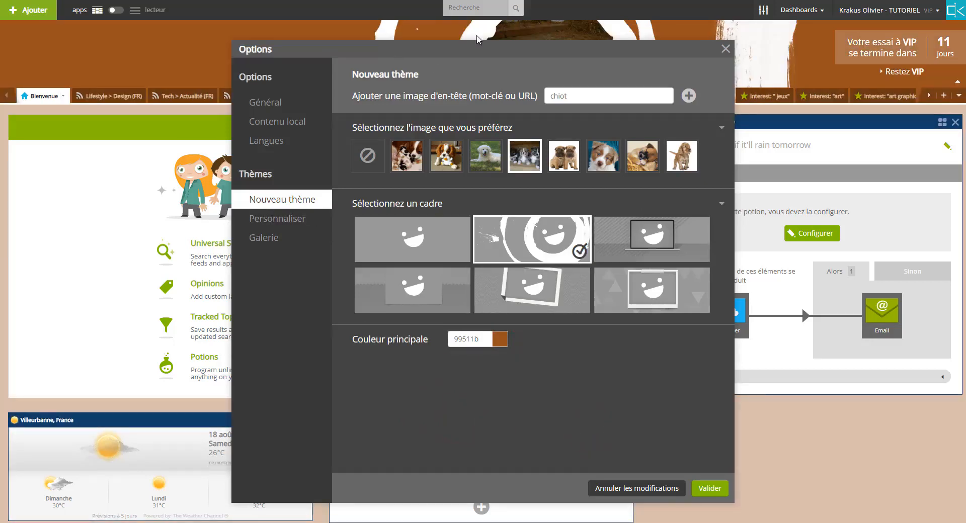
Move the options window off the header and set the theme's header text colour to red fe0808.
drag(484, 49, 529, 58)
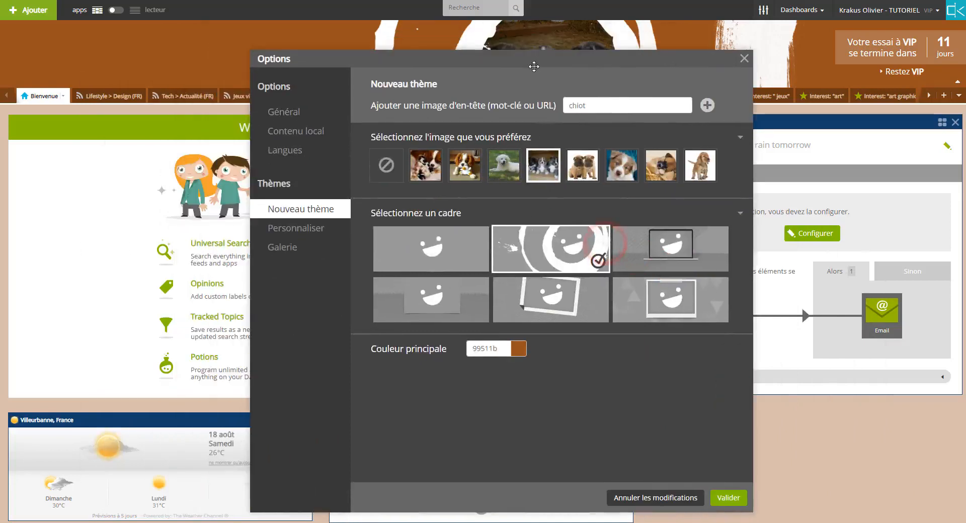
click(316, 231)
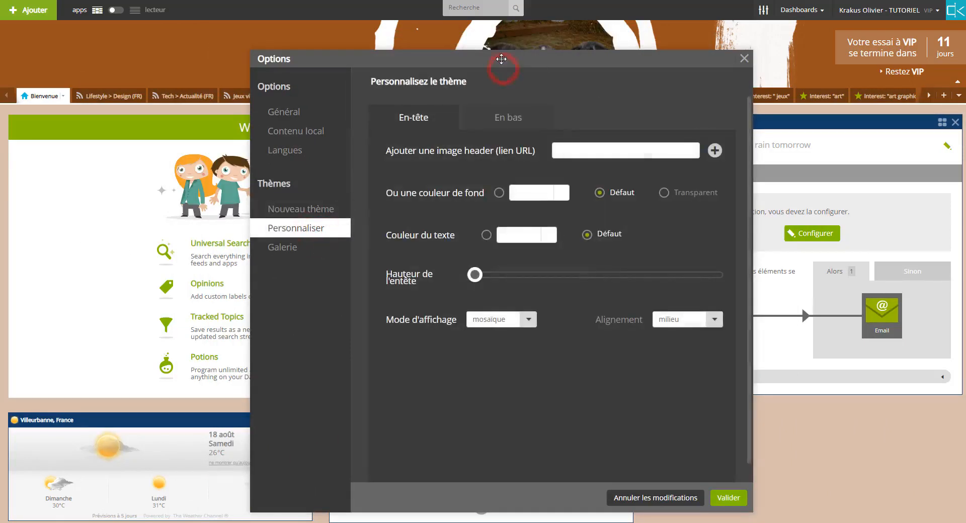
drag(502, 57, 451, 161)
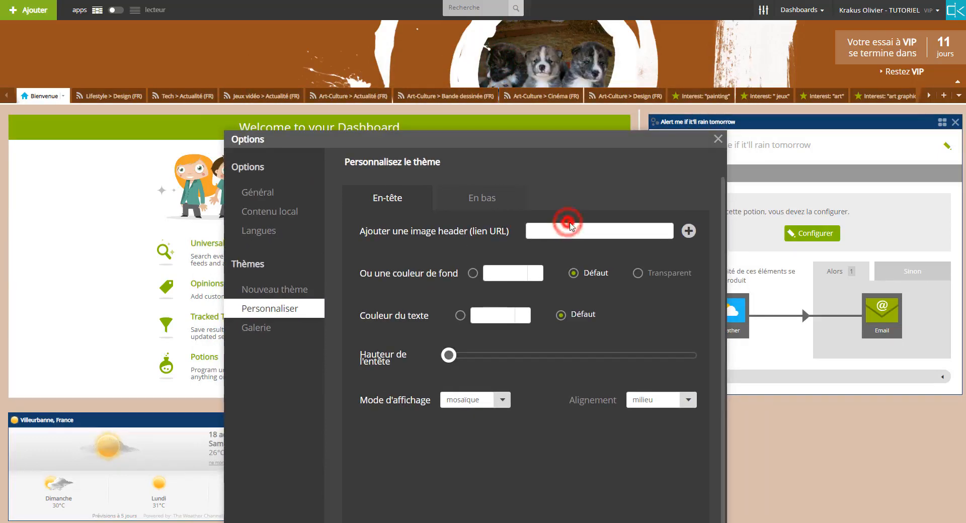
click(522, 317)
drag(473, 381, 500, 339)
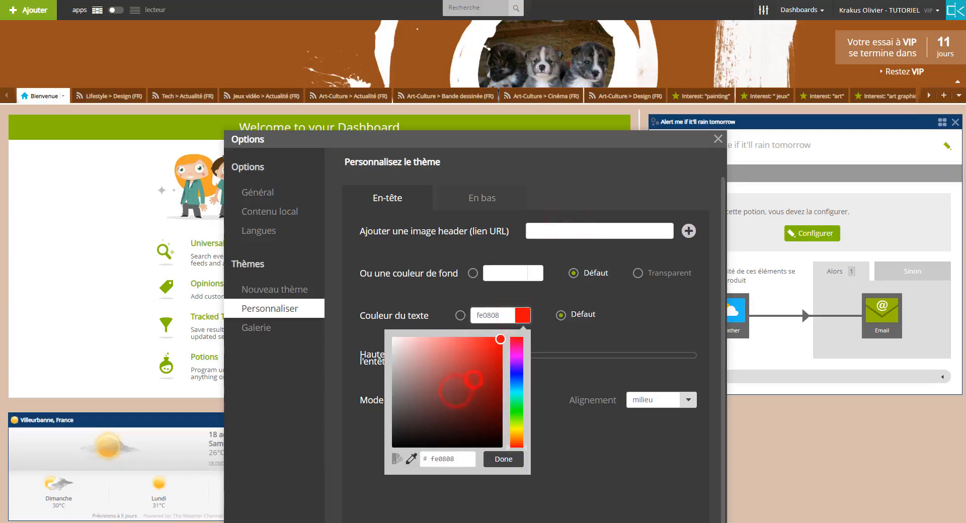
click(496, 459)
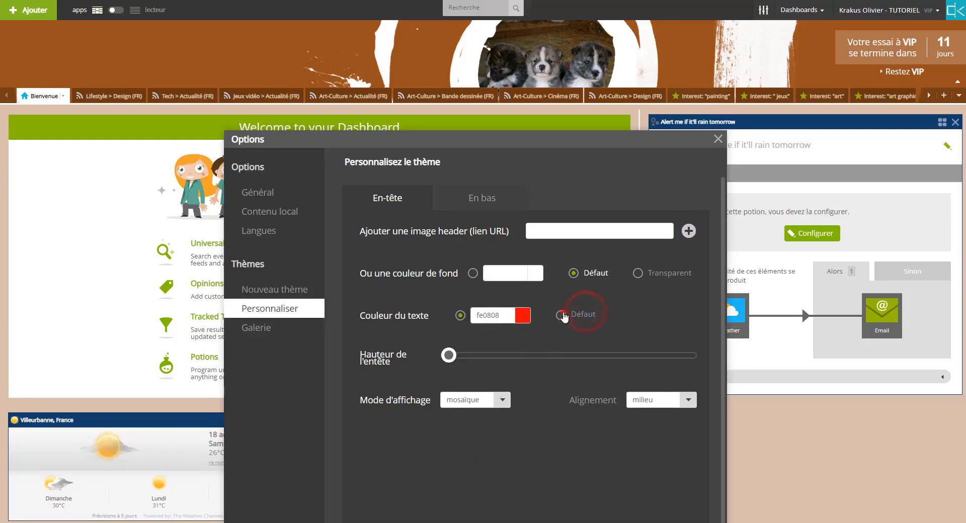
Try the Tonic Pink theme from the official gallery, apply Blackmamba instead, and close the options.
click(255, 328)
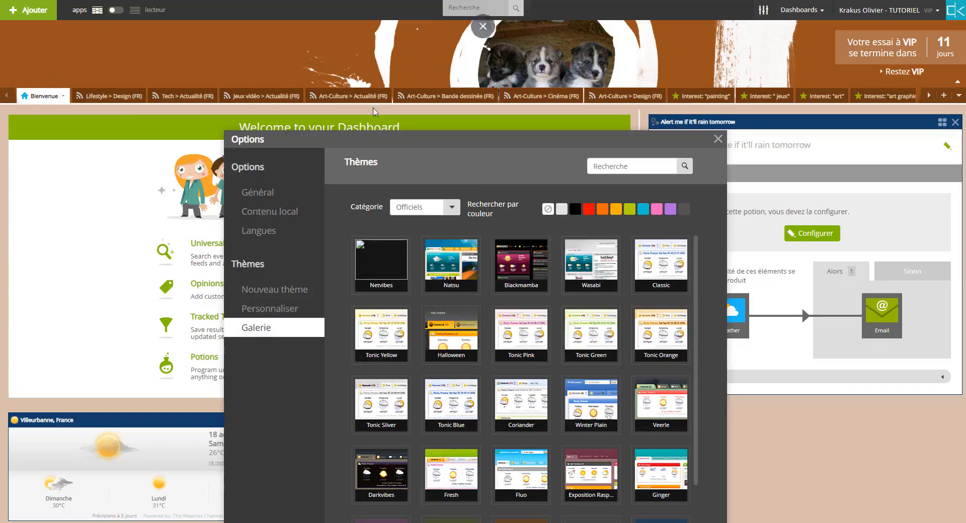
scroll(528, 417, down, 2)
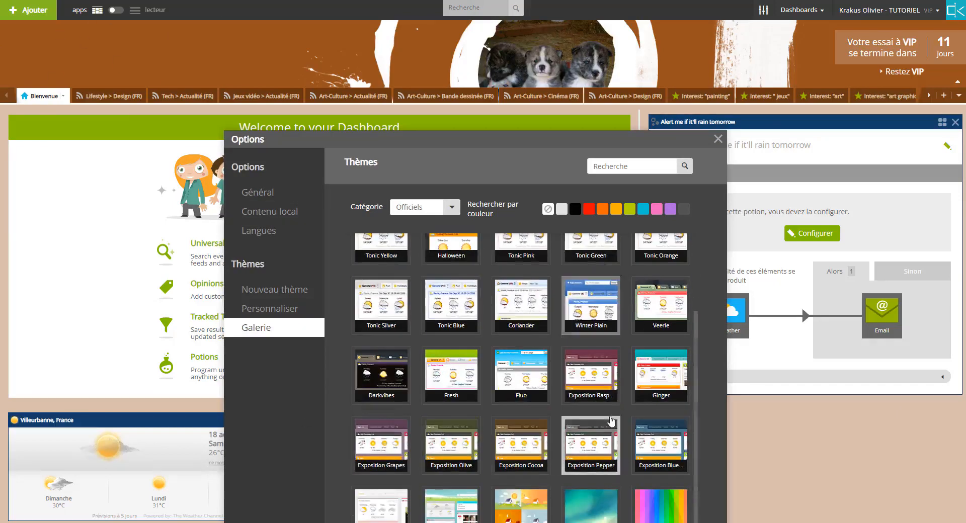
click(521, 397)
scroll(521, 362, up, 2)
click(521, 330)
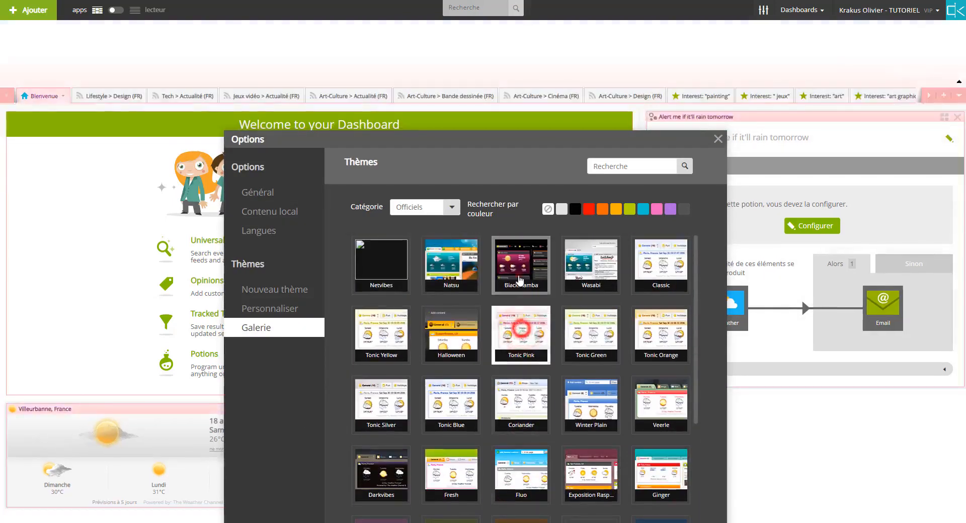
click(521, 269)
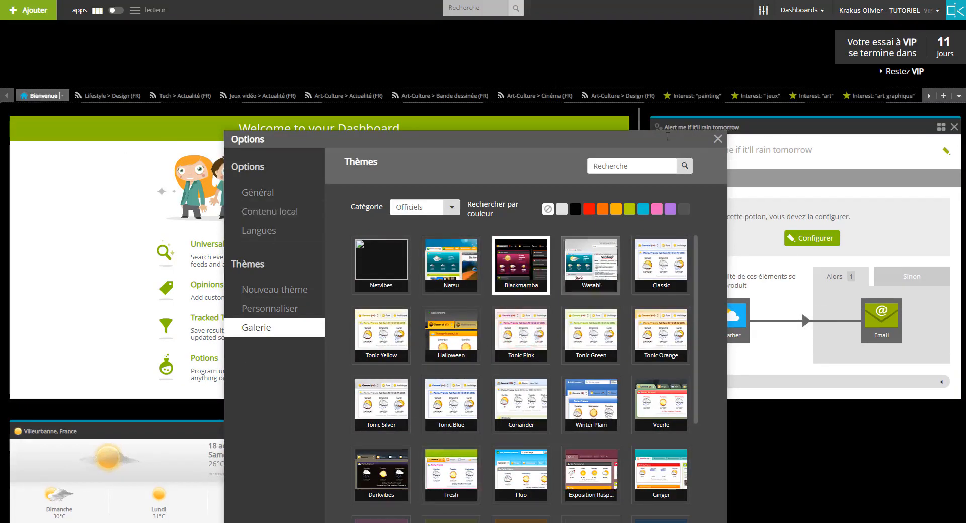
click(718, 139)
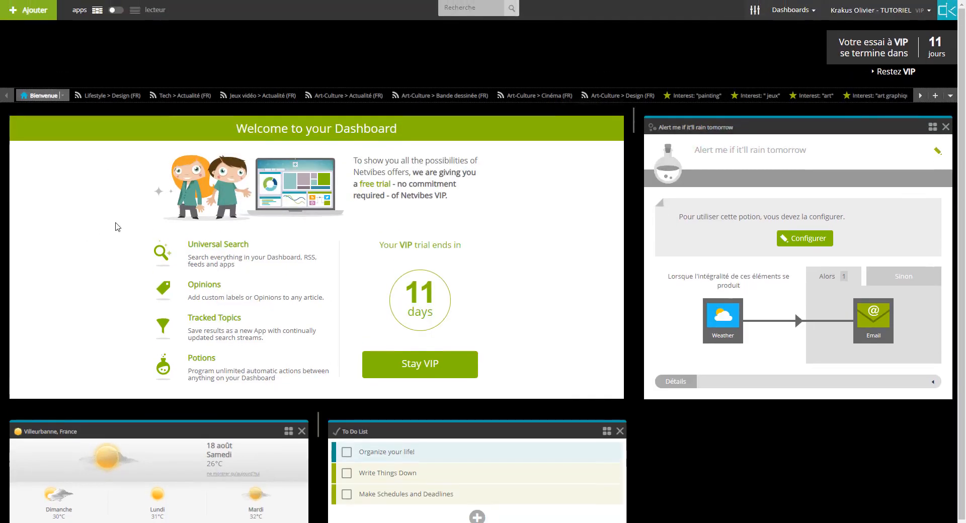
Look over the account and dashboards choices, and open the account's profile settings page.
click(836, 8)
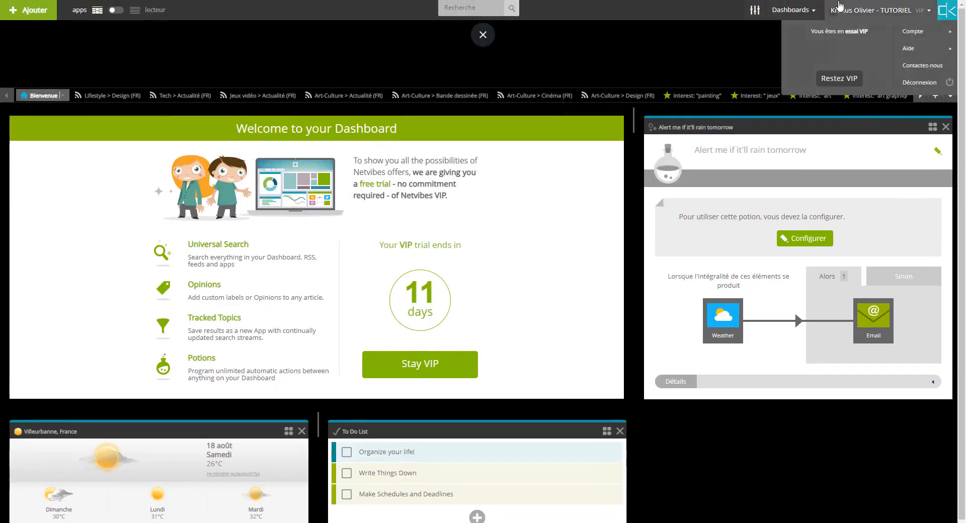
click(819, 6)
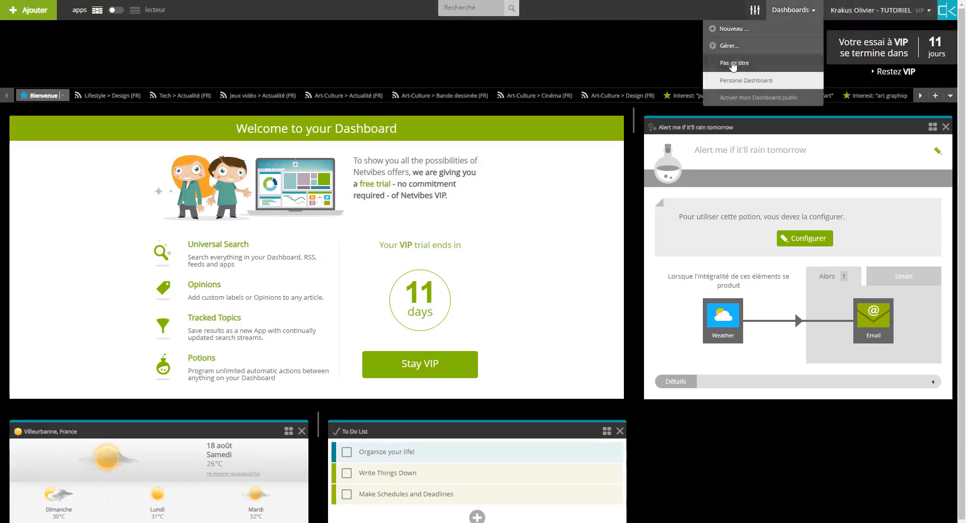
click(875, 12)
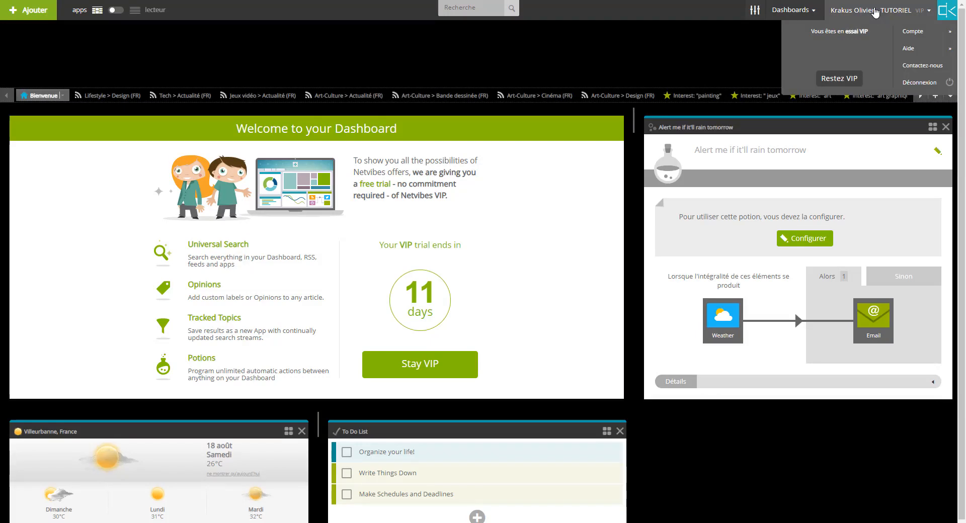
click(910, 32)
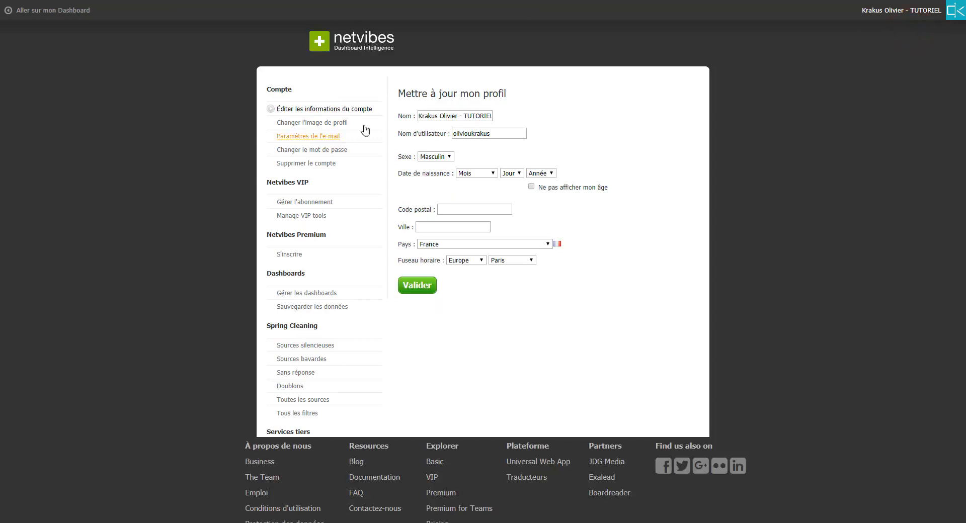
Look through the account's profile image, e-mail, VIP tools and subscription settings.
click(285, 122)
click(285, 136)
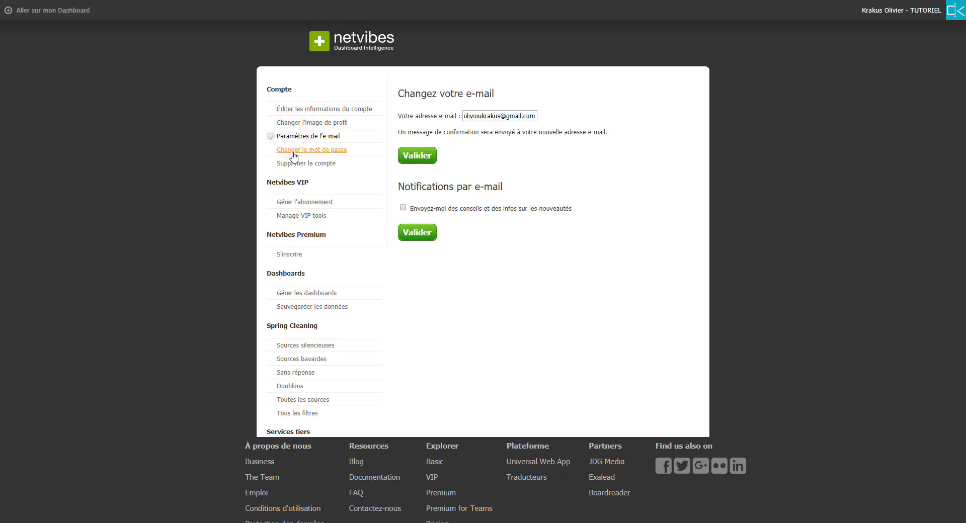
click(311, 214)
click(312, 200)
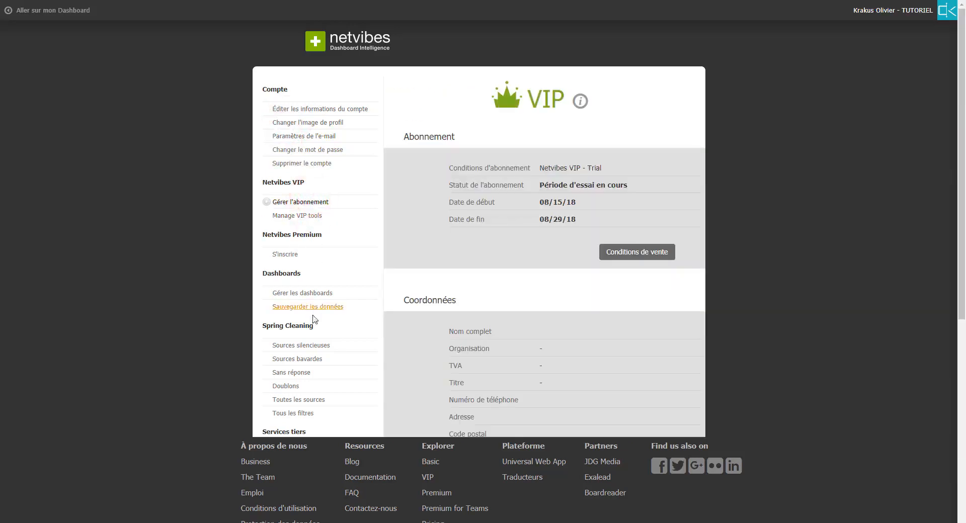
Open the dashboard management page and delete the private dashboard "Pas de titre" with all its content.
click(322, 293)
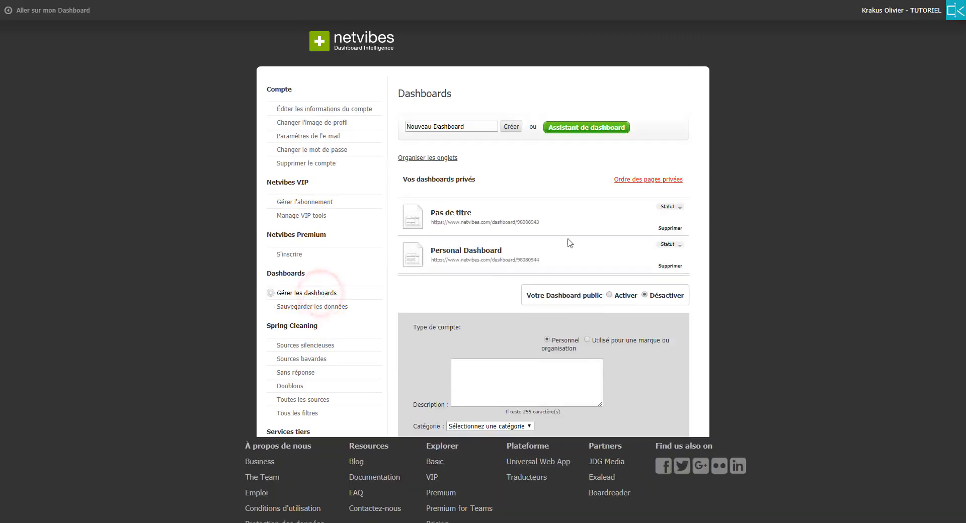
click(677, 214)
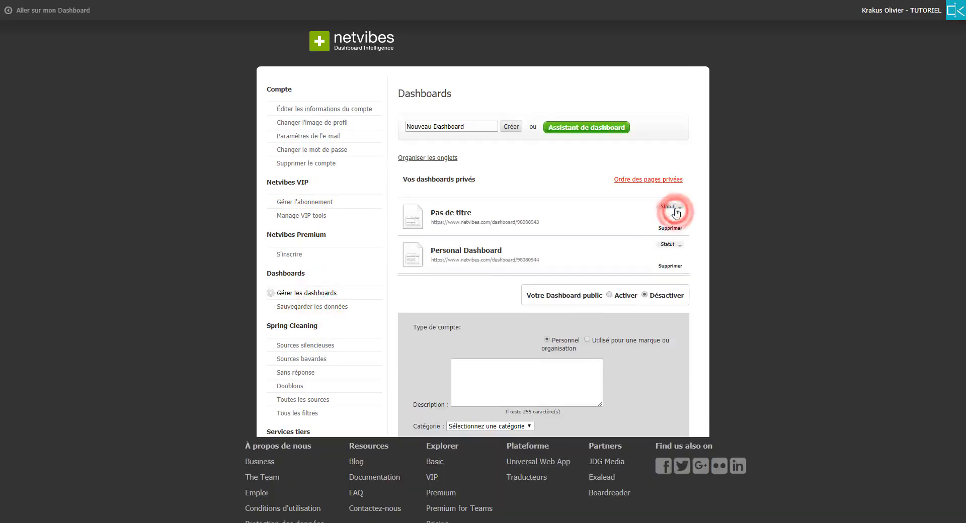
click(668, 230)
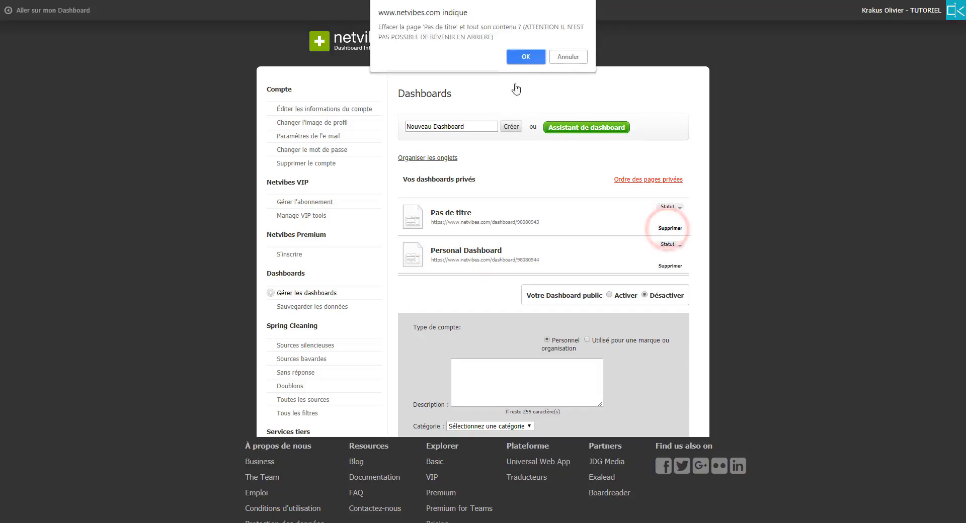
click(522, 61)
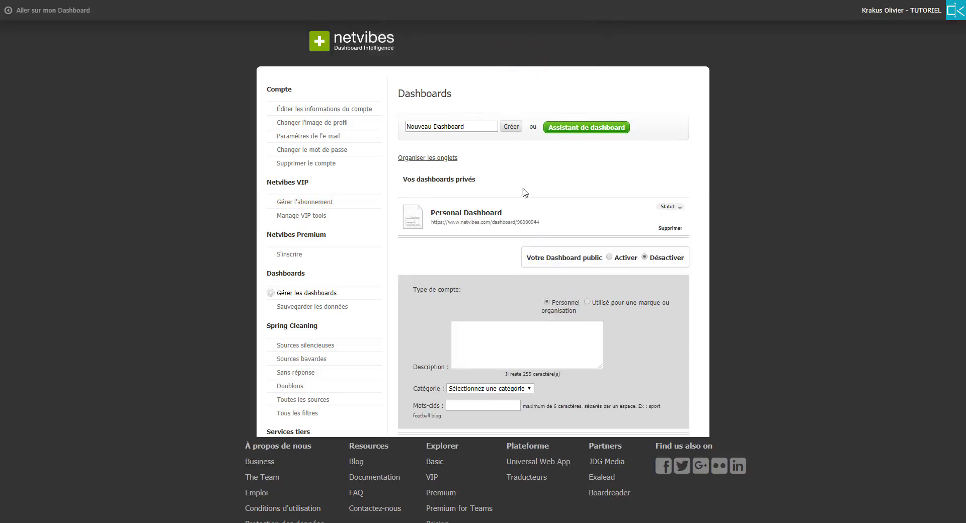
Look through the Spring Cleaning pages from silent sources to all sources, return to the dashboard and view the account choices.
click(285, 345)
click(285, 358)
click(283, 372)
click(286, 386)
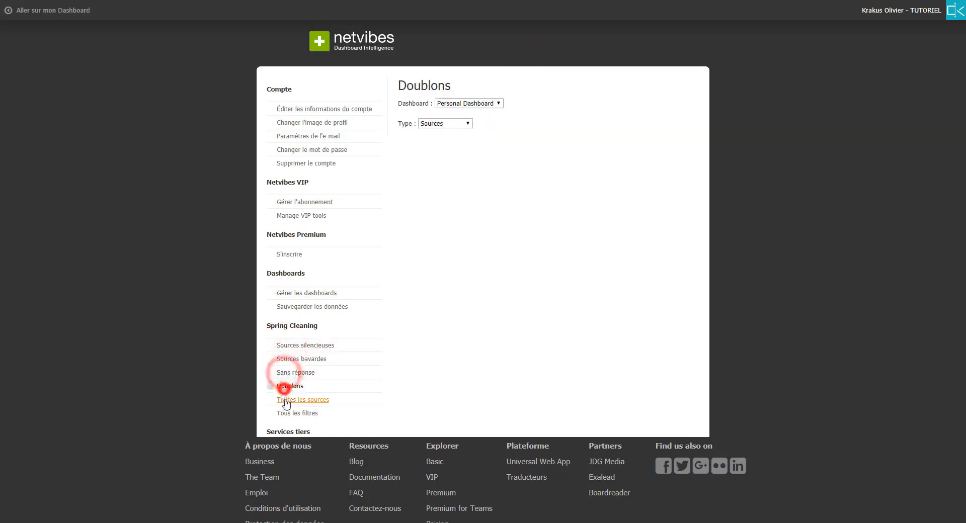
click(285, 399)
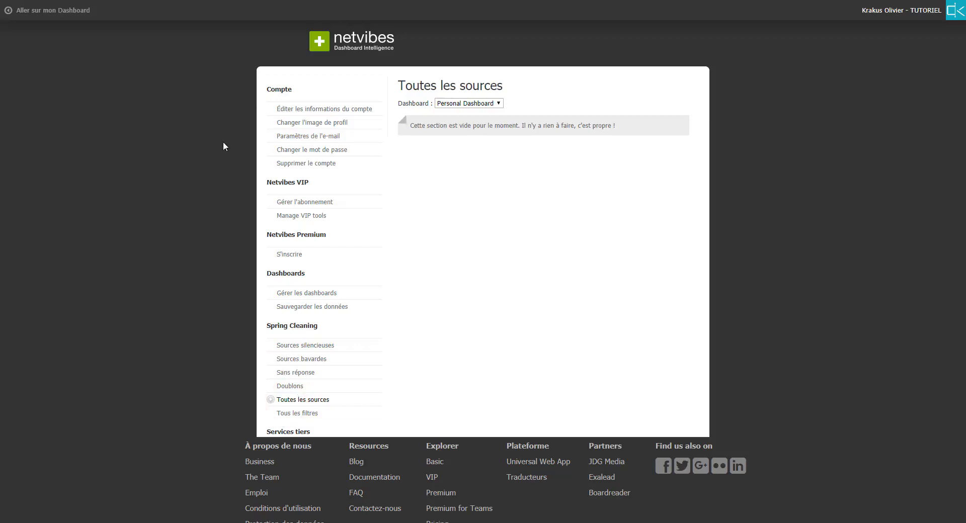
click(19, 9)
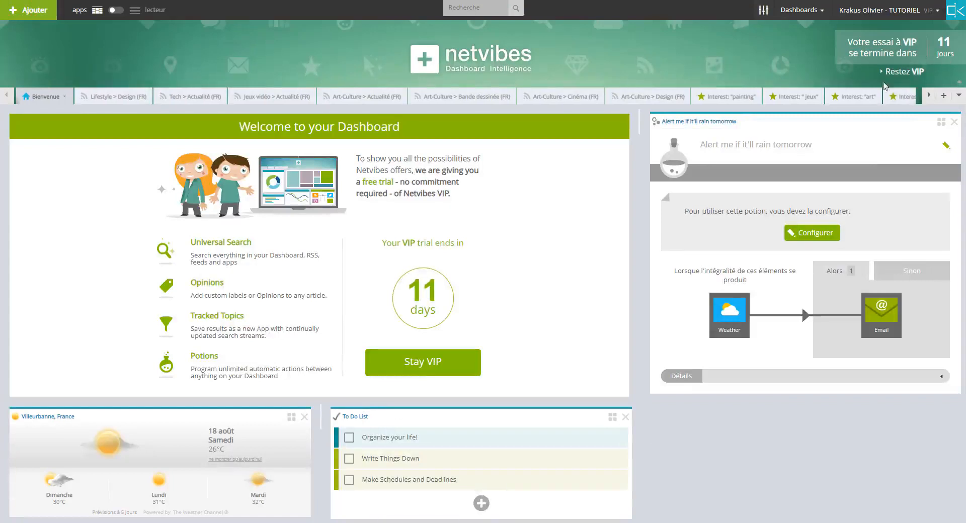
click(921, 9)
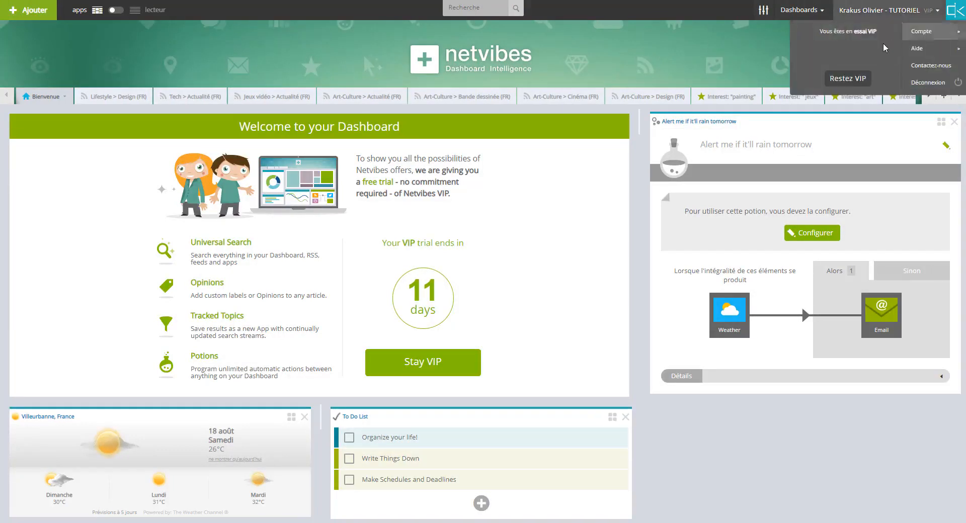
Create a new French dashboard on the subject "mes infos" with no image.
click(805, 11)
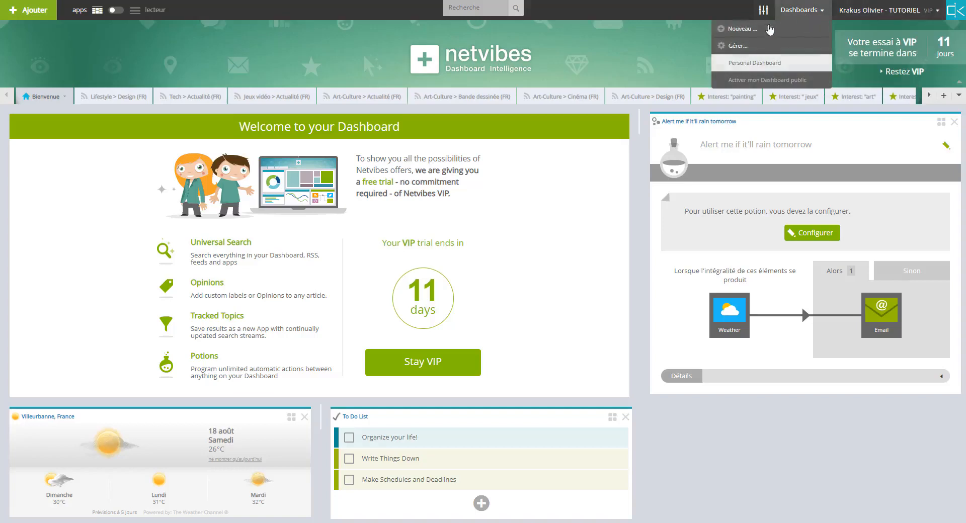
click(736, 29)
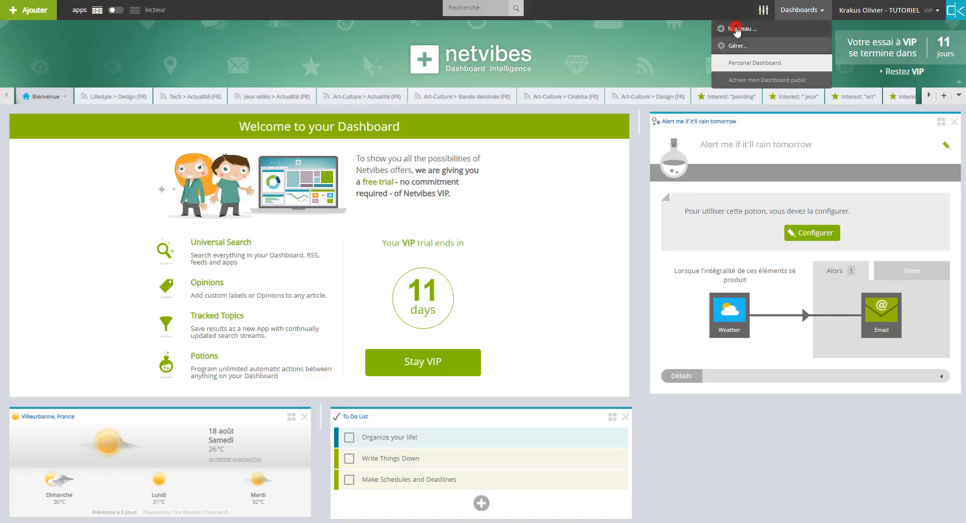
click(358, 210)
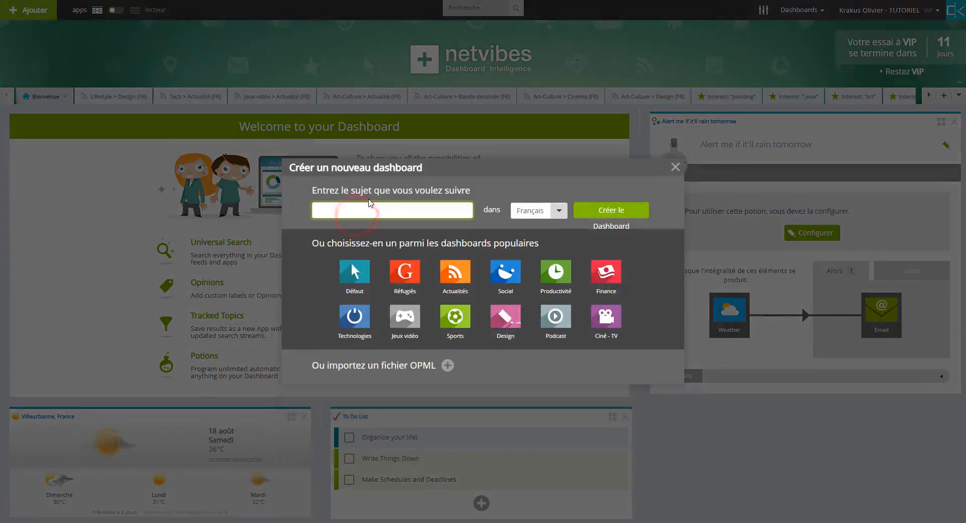
text(mes infos)
click(603, 216)
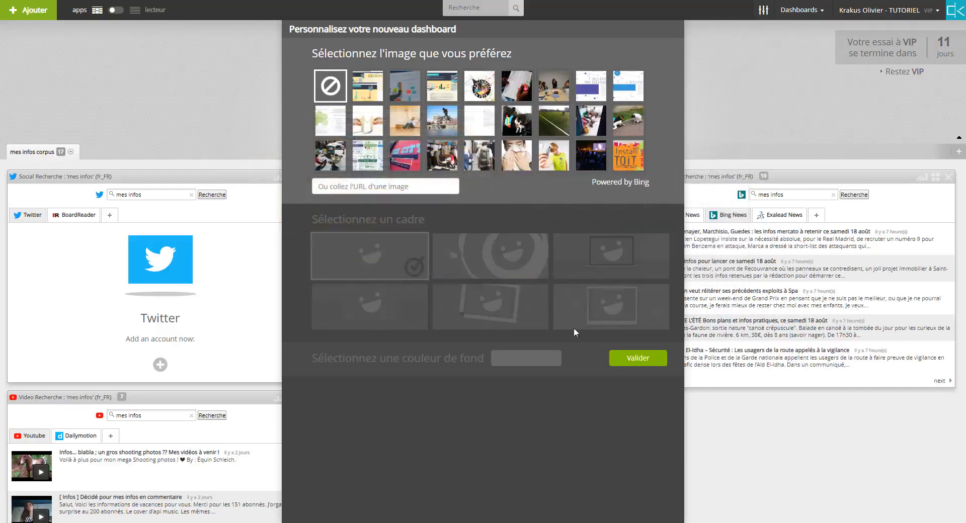
click(331, 84)
click(617, 356)
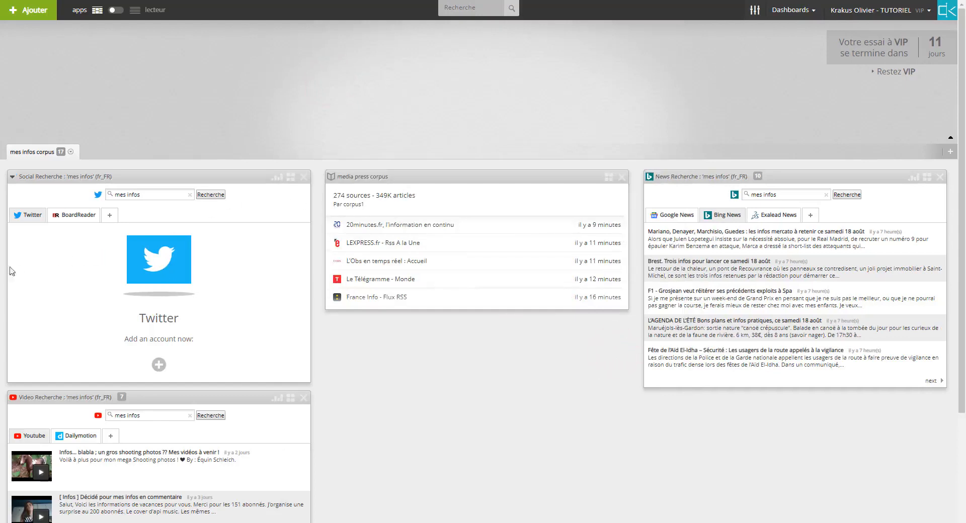
Remove the social search, video search, media press corpus and news search apps from the mes infos dashboard.
triple_click(183, 198)
click(304, 176)
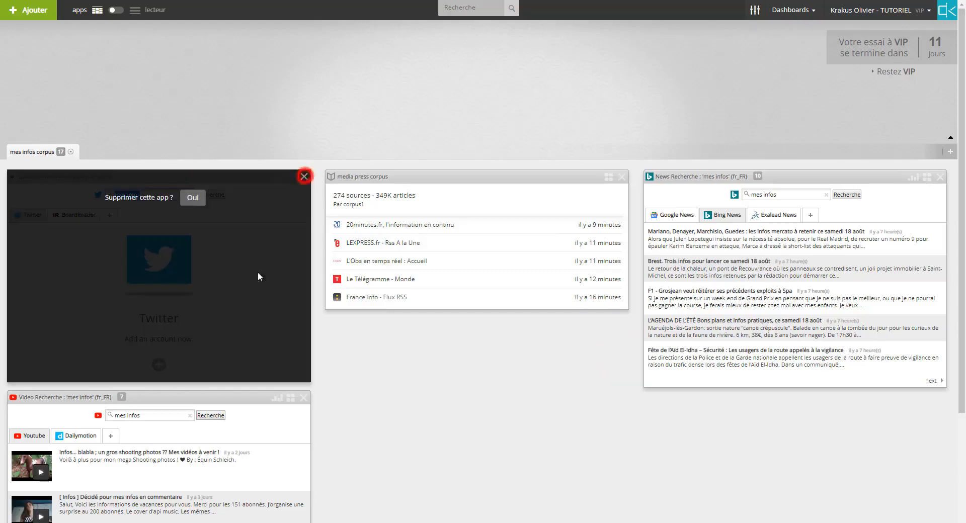
click(194, 198)
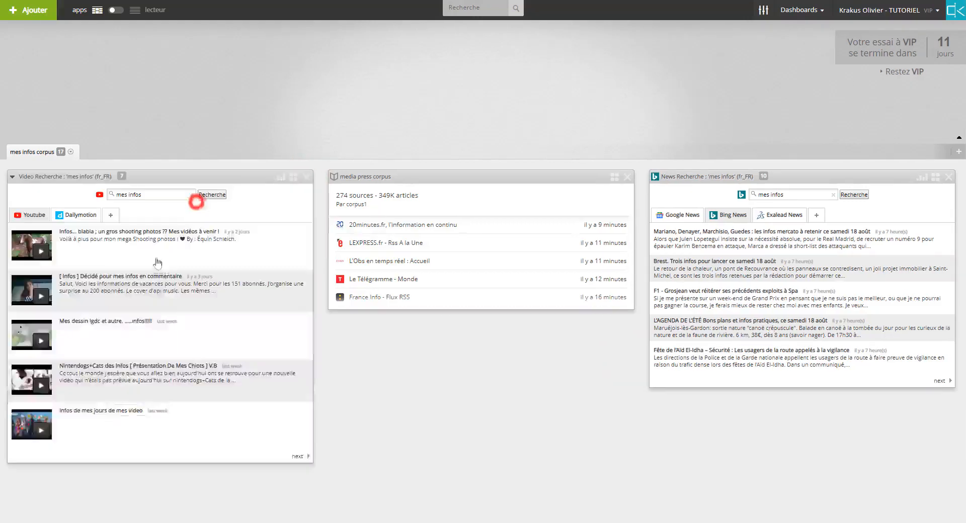
click(306, 177)
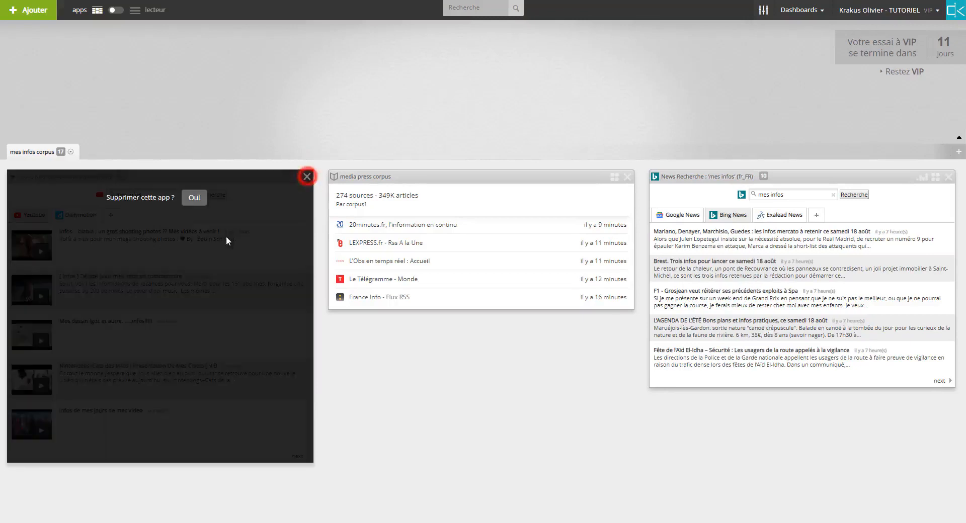
click(191, 200)
click(627, 177)
click(521, 194)
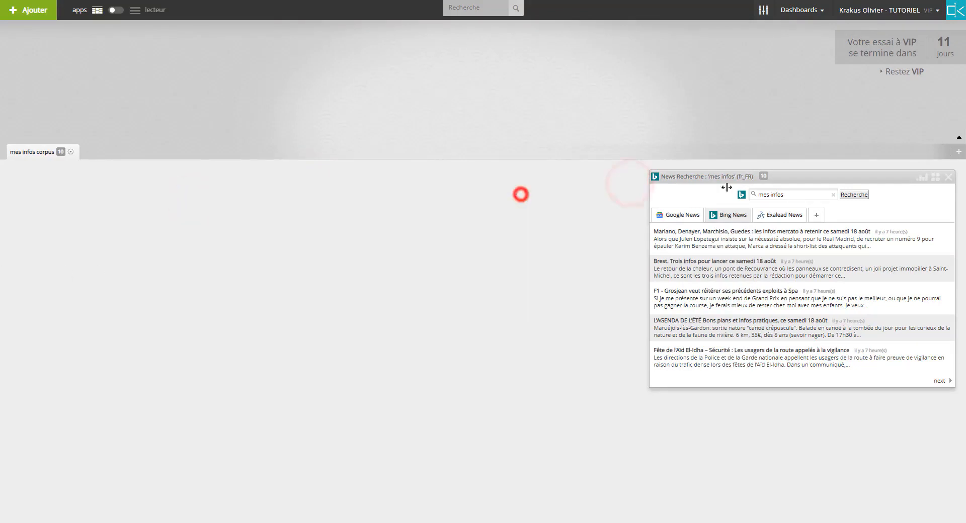
click(946, 176)
click(856, 198)
click(838, 198)
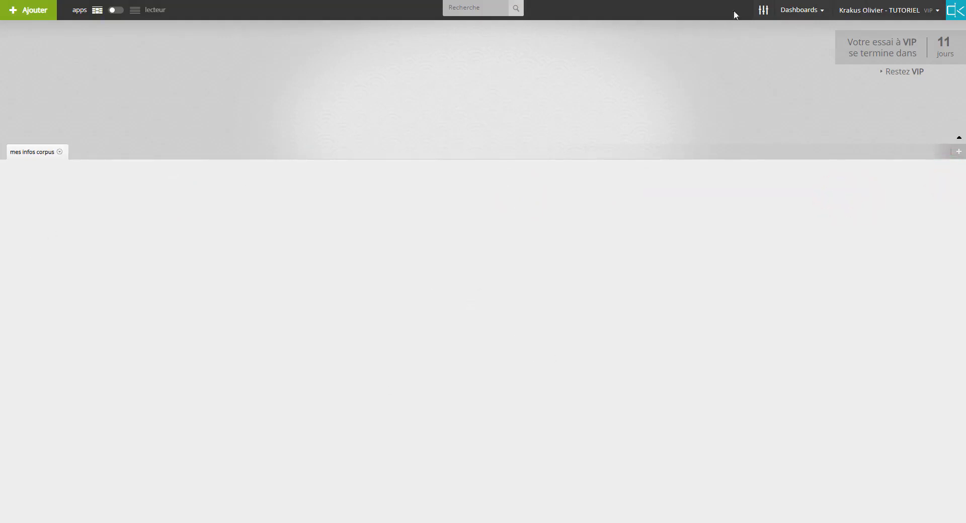
Try to apply a black theme from the official gallery to the mes infos dashboard.
click(811, 15)
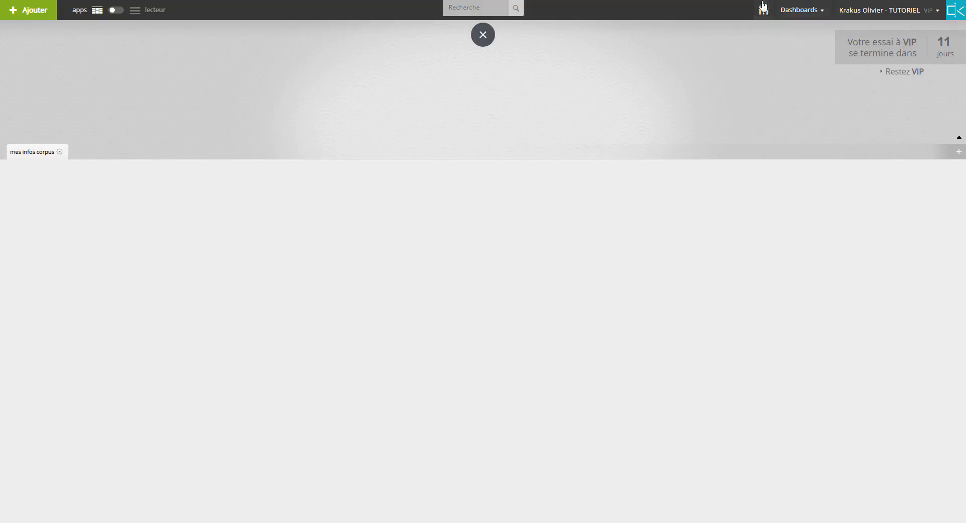
click(762, 9)
click(253, 238)
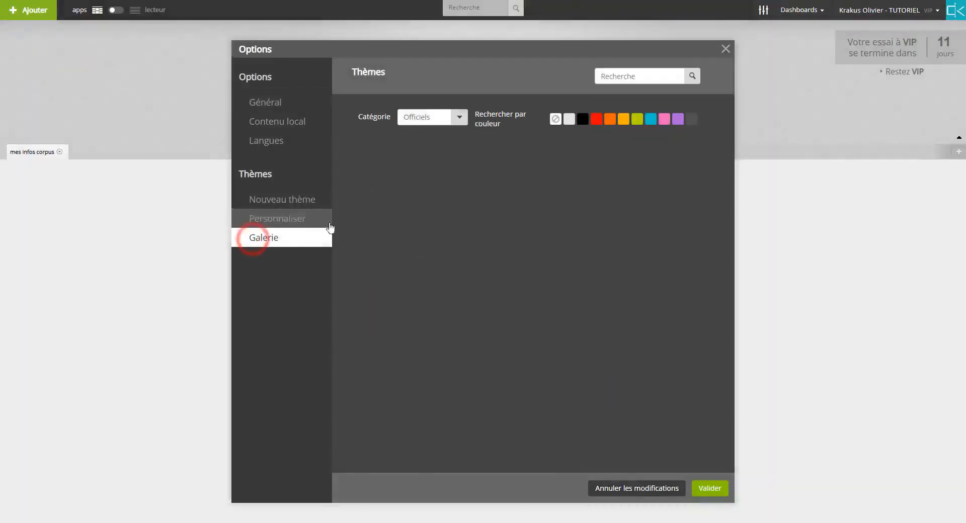
click(528, 175)
click(711, 487)
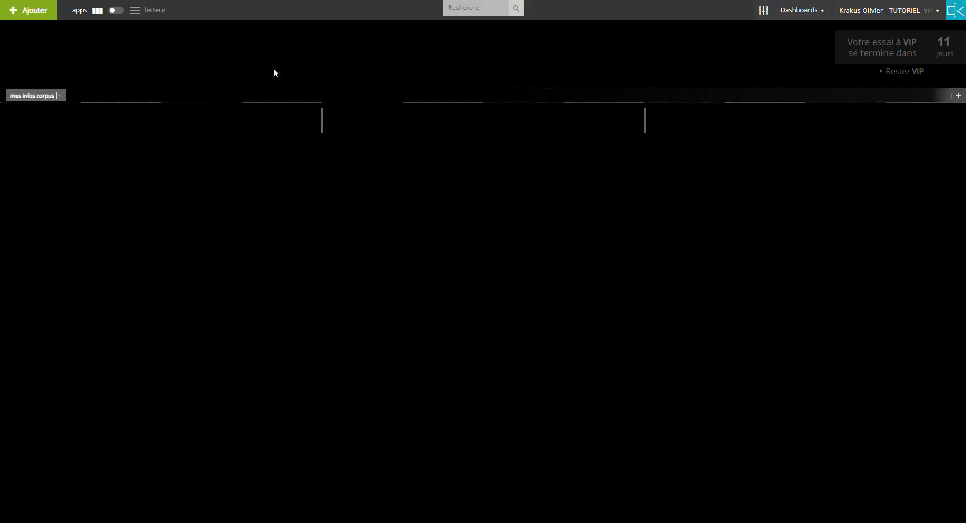
View the dashboards list, examine the management page's new dashboard name field, and go back to the dashboard.
click(808, 11)
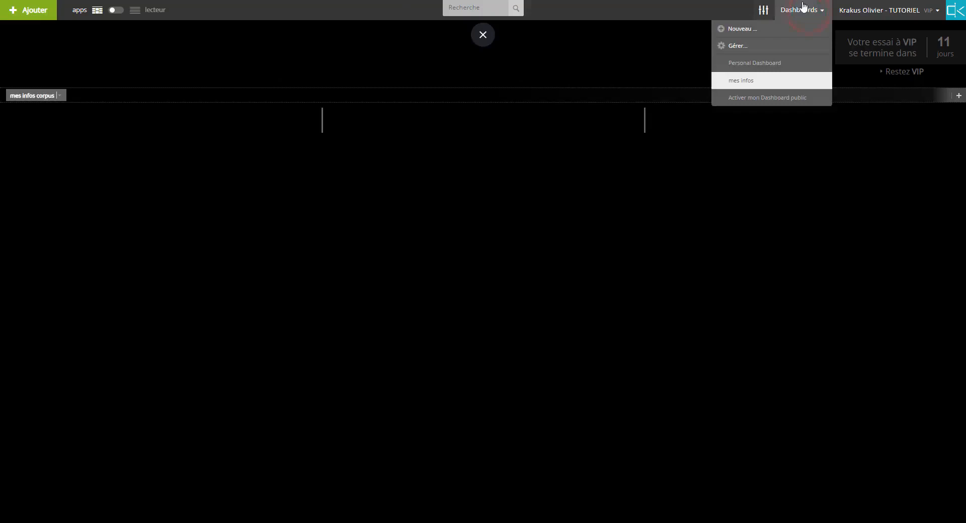
click(805, 9)
click(811, 12)
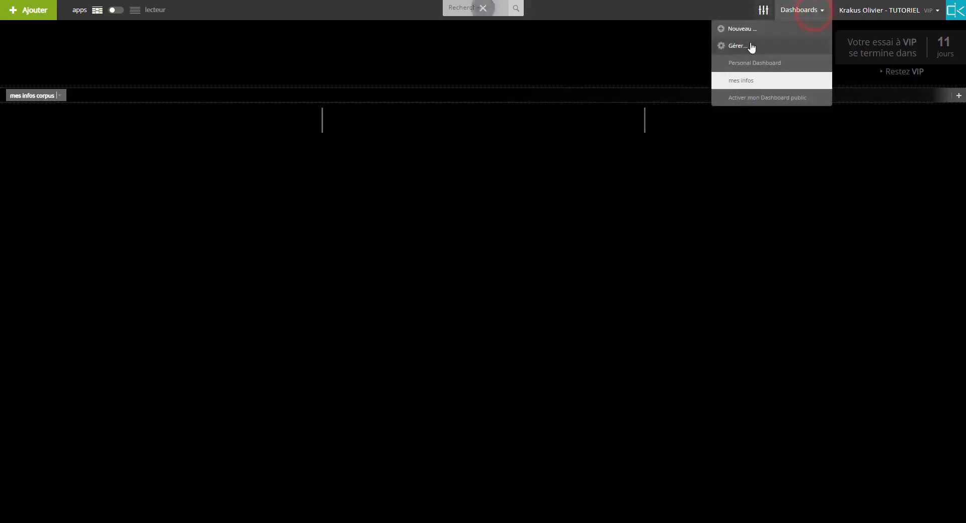
click(750, 99)
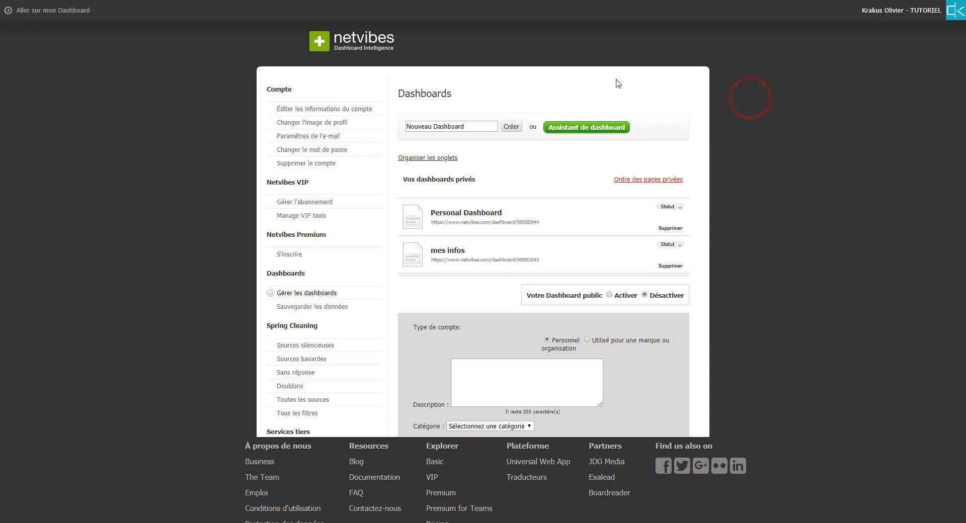
click(476, 127)
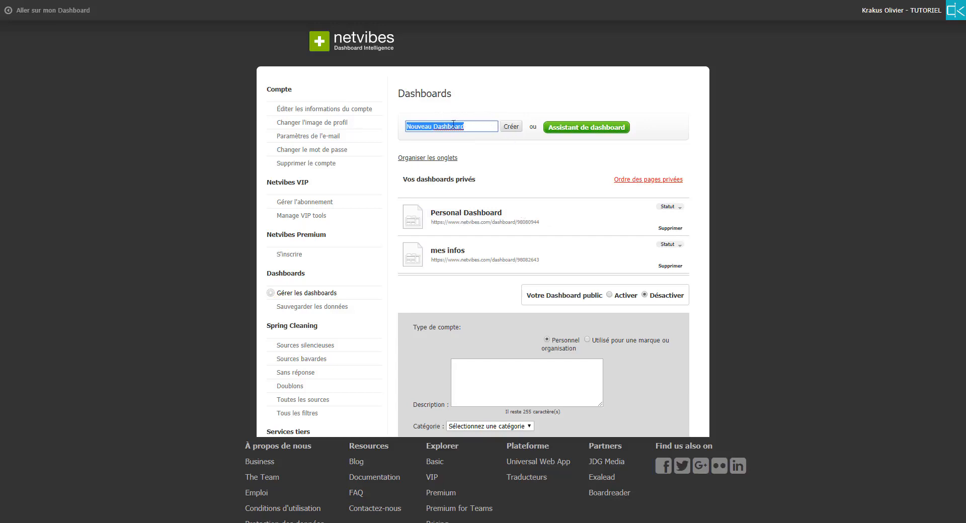
click(20, 11)
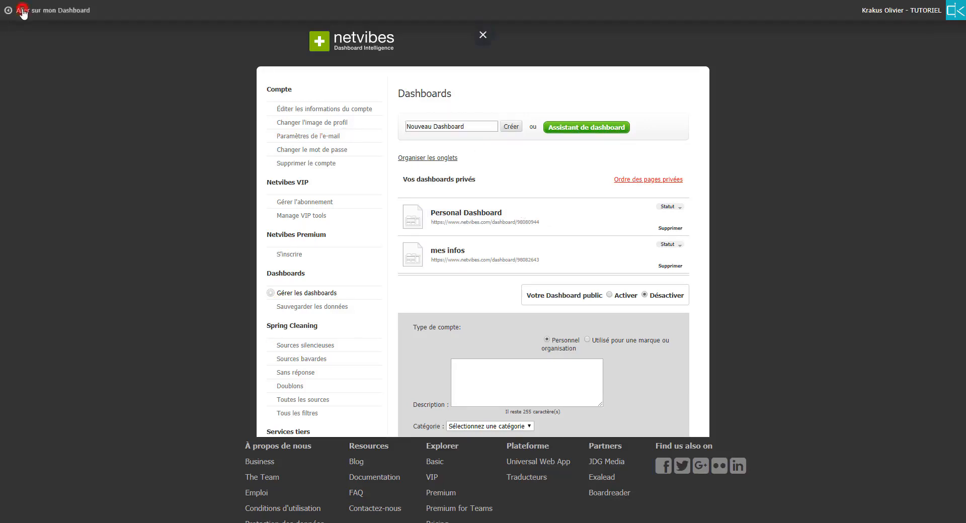
Switch to the Personal Dashboard to view it, and return to the mes infos dashboard.
click(804, 14)
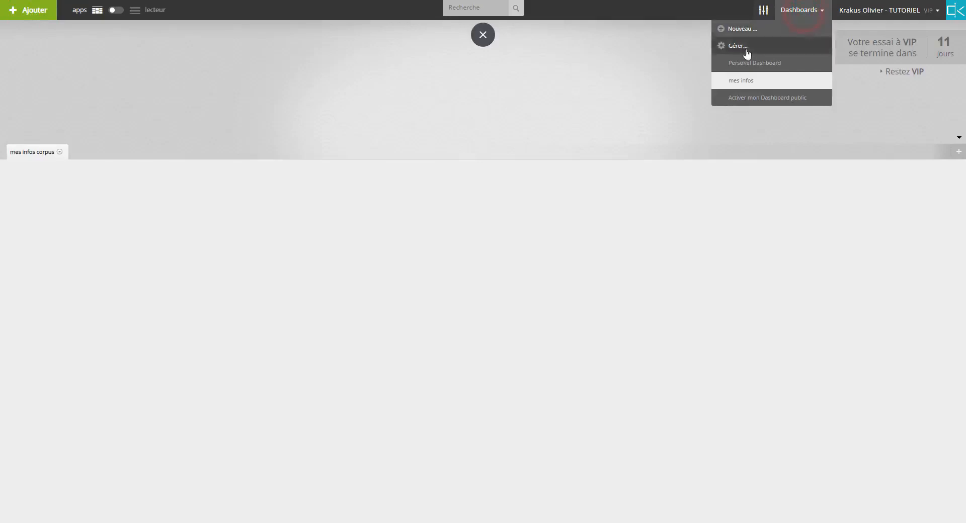
click(773, 64)
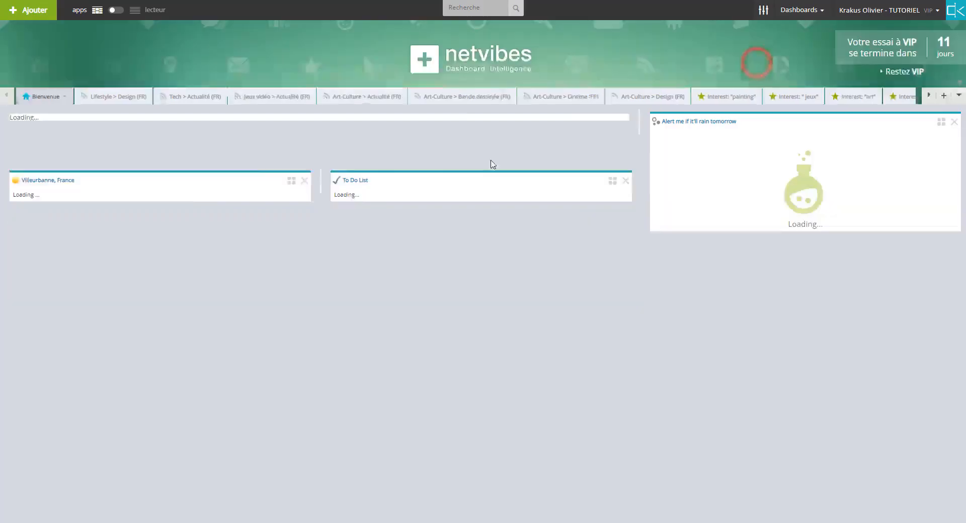
click(802, 10)
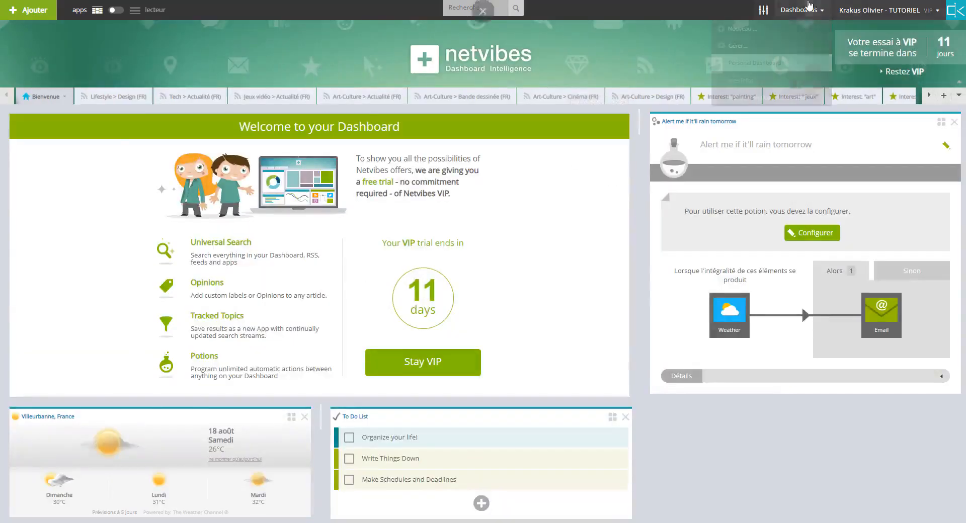
click(742, 79)
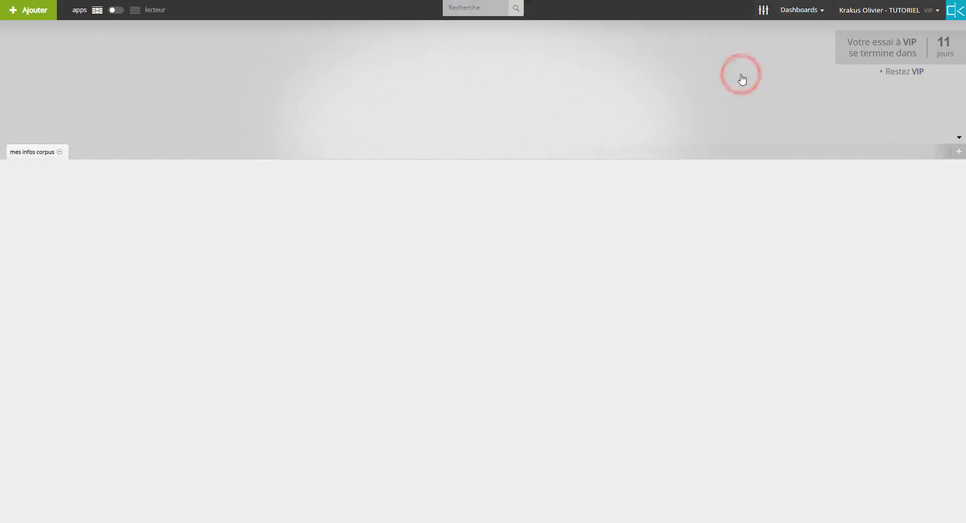
Reapply the black theme from the official gallery to the mes infos dashboard and validate it.
click(764, 10)
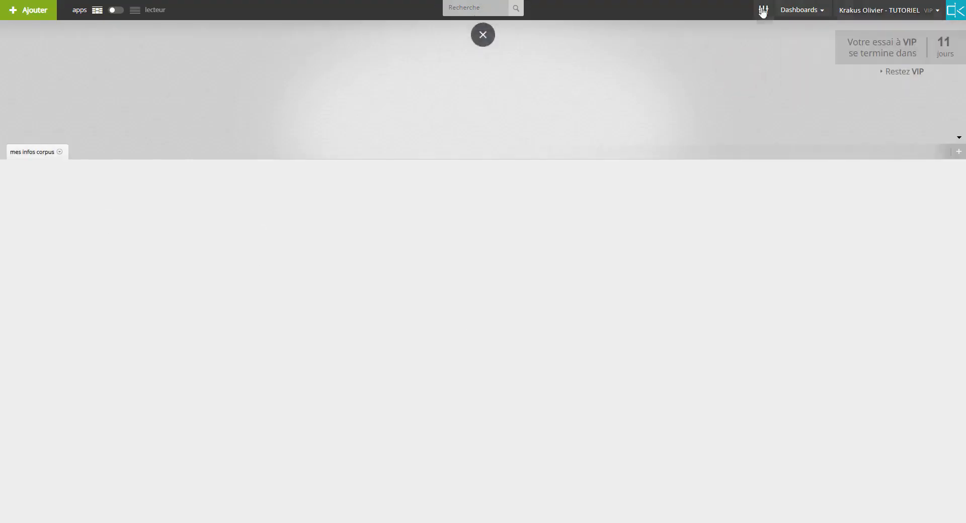
click(251, 234)
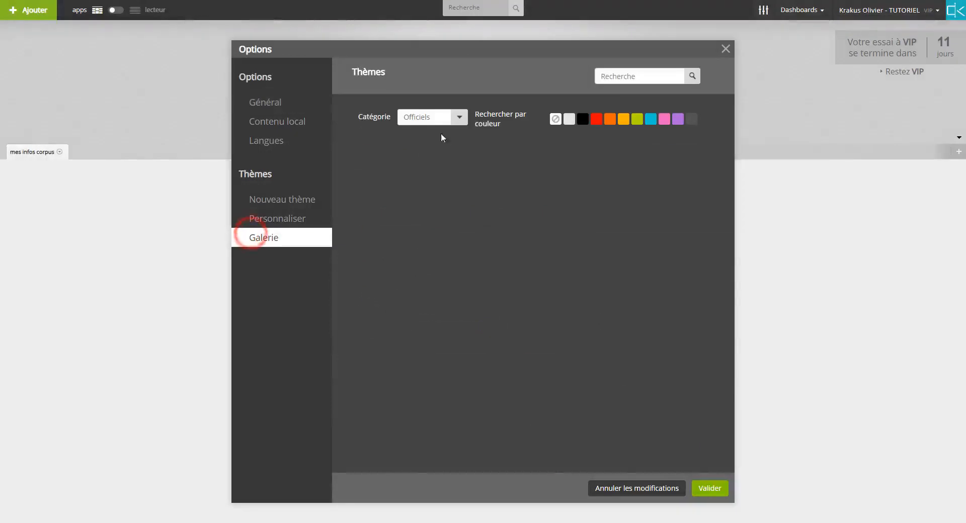
click(555, 171)
click(707, 490)
click(765, 155)
Revisit the dashboard management page from the themed mes infos dashboard and return to the dashboard.
click(803, 8)
mouse_move(780, 16)
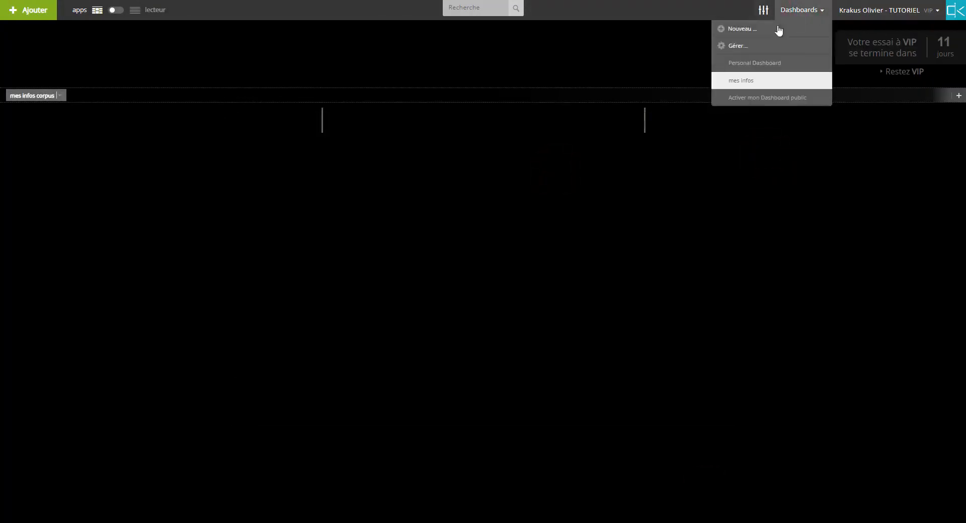
click(740, 46)
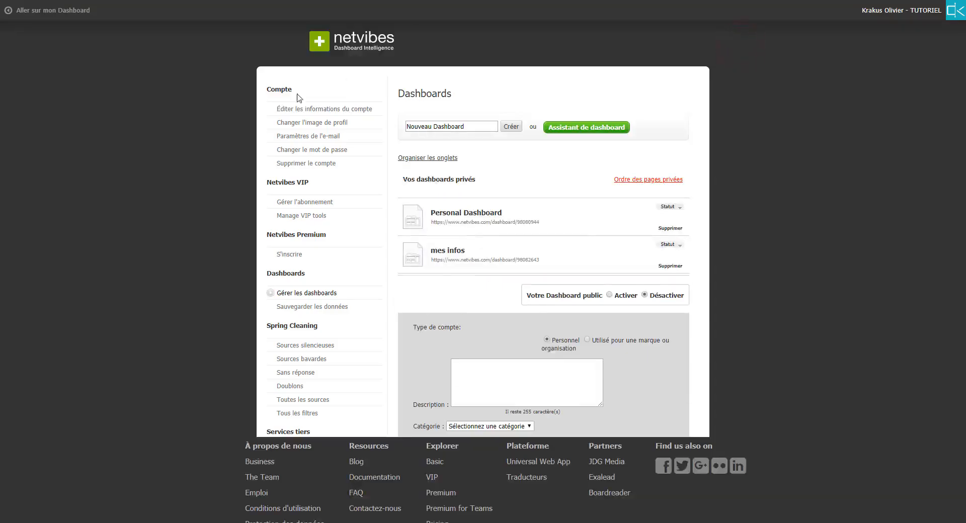
click(36, 10)
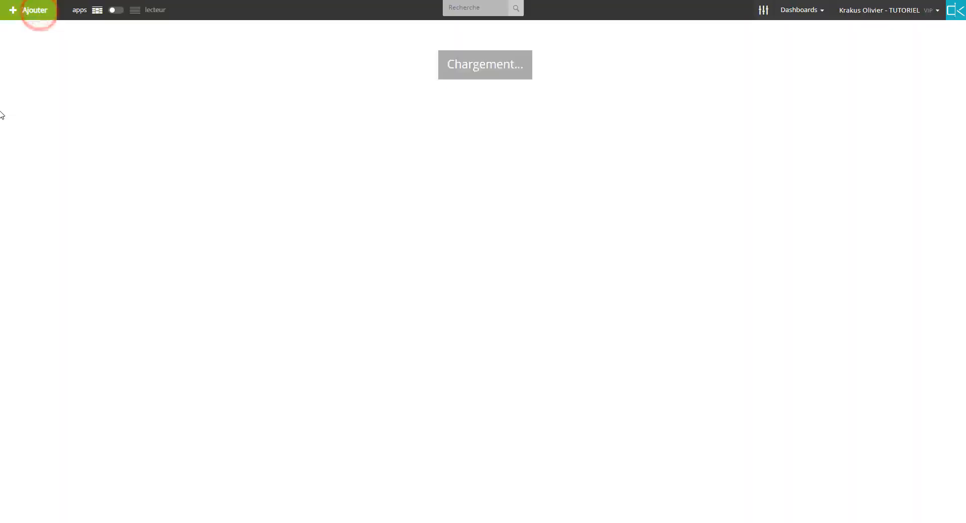